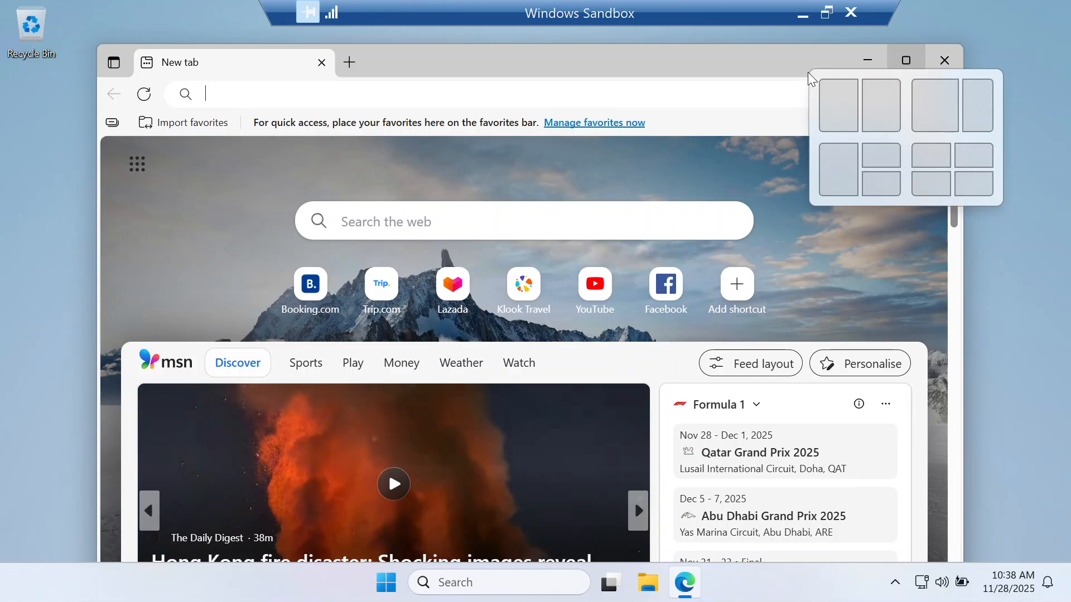
Maximize the browser window and search the web for "google search"
{"action": "left_click", "coordinate": [906, 62]}
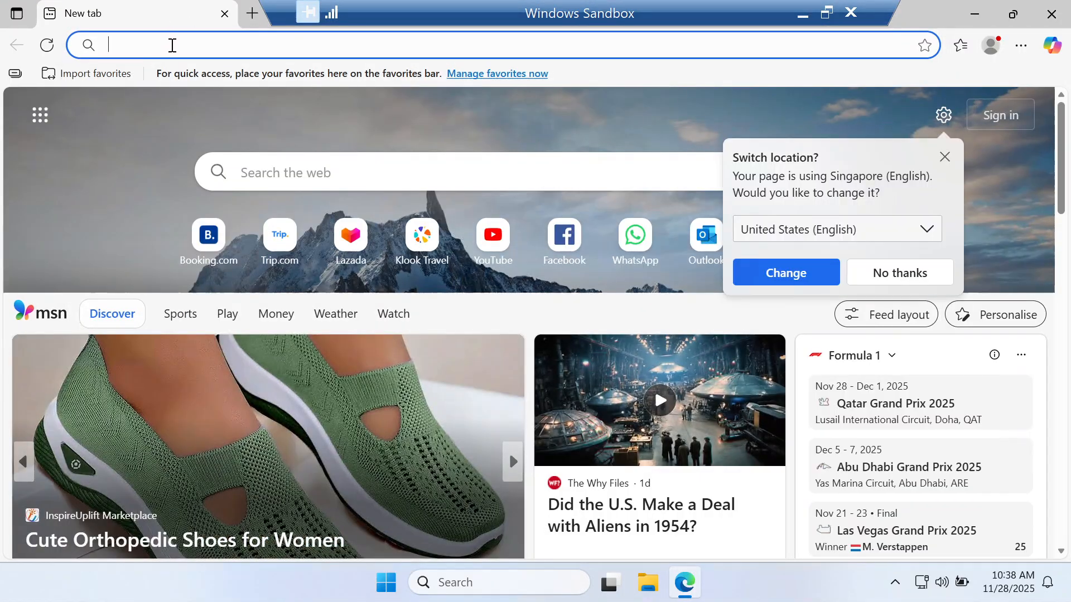
{"action": "left_click", "coordinate": [172, 45]}
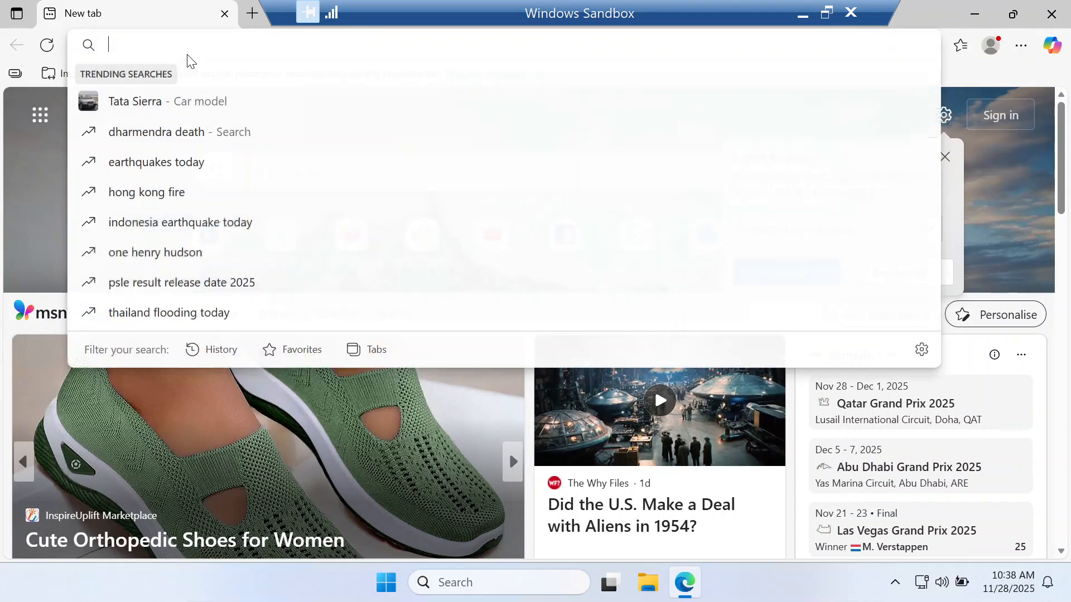
{"action": "type", "text": "goo"}
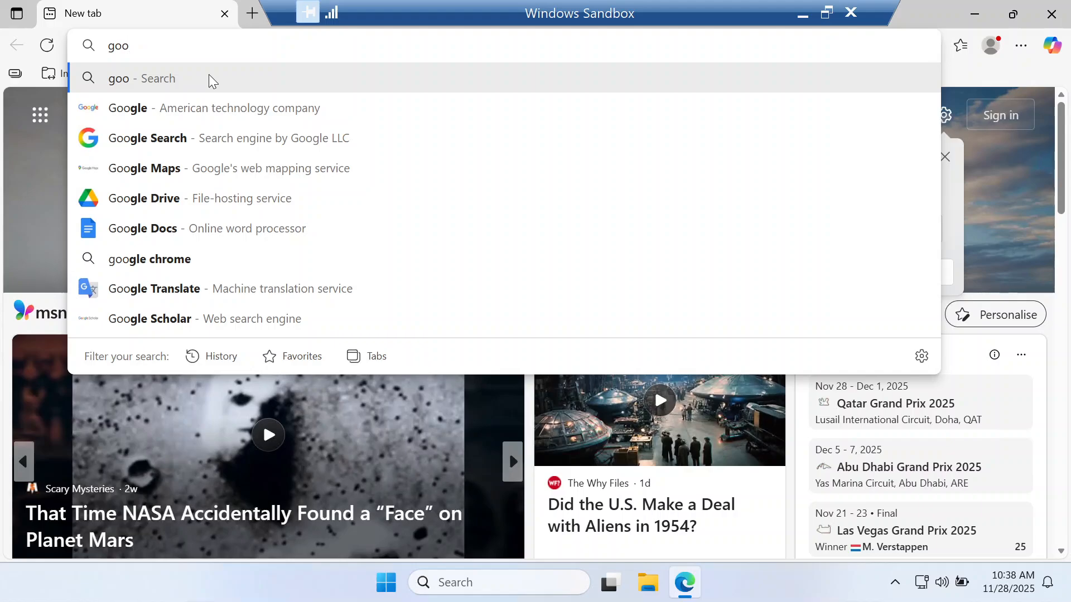
{"action": "type", "text": "gle search"}
{"action": "key", "text": "Return"}
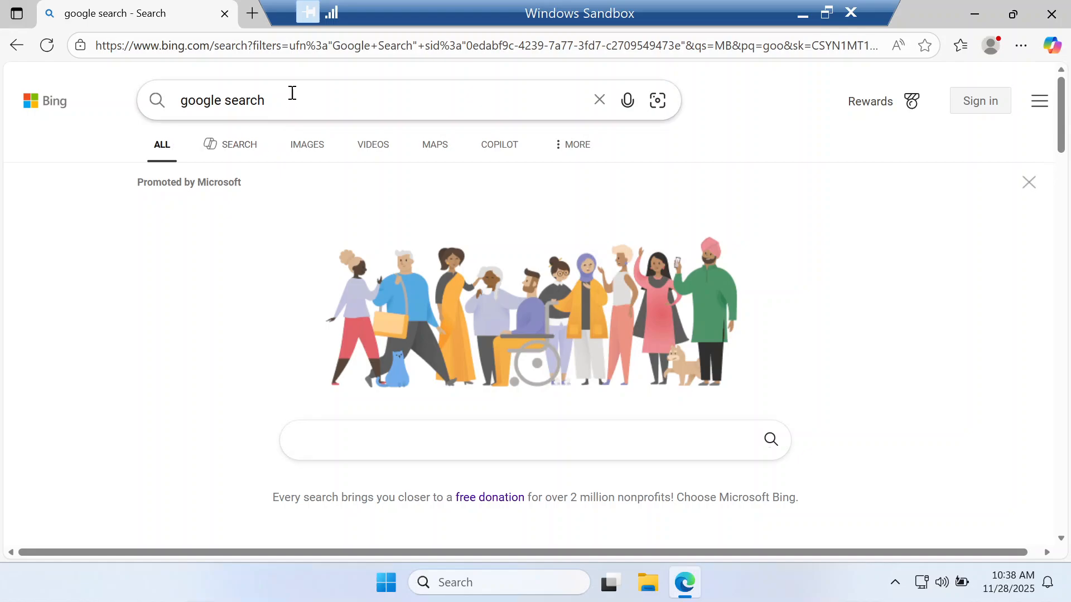
Go to google.com from the search results page
{"action": "double_click", "coordinate": [195, 102]}
{"action": "left_click", "coordinate": [250, 46]}
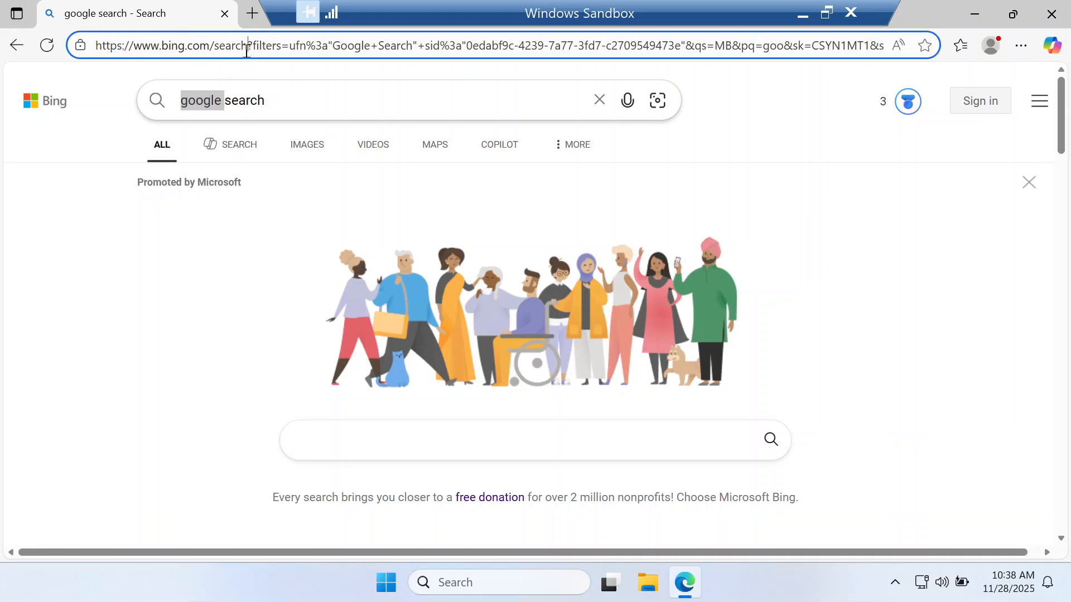
{"action": "type", "text": "google.com"}
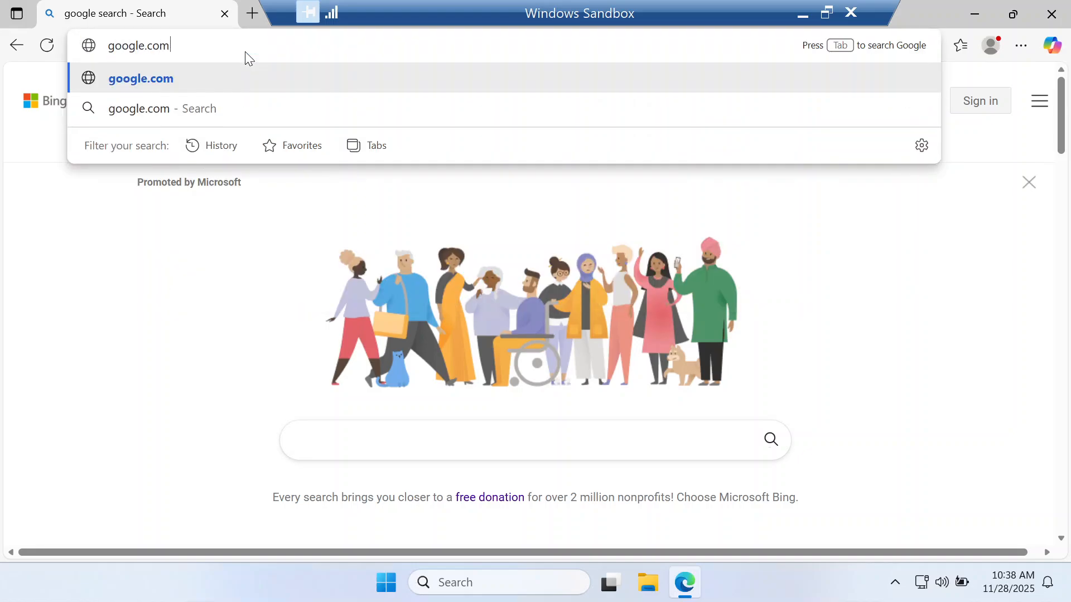
{"action": "key", "text": "Return"}
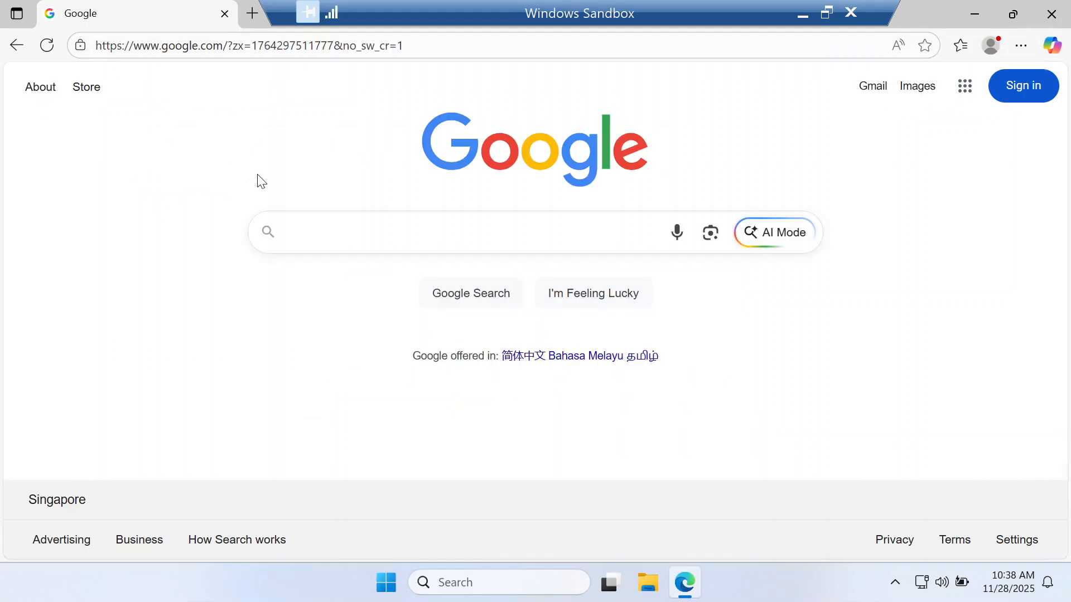
Search Google for "visual studio community download 2022"
{"action": "left_click", "coordinate": [357, 234]}
{"action": "type", "text": "visual studio community"}
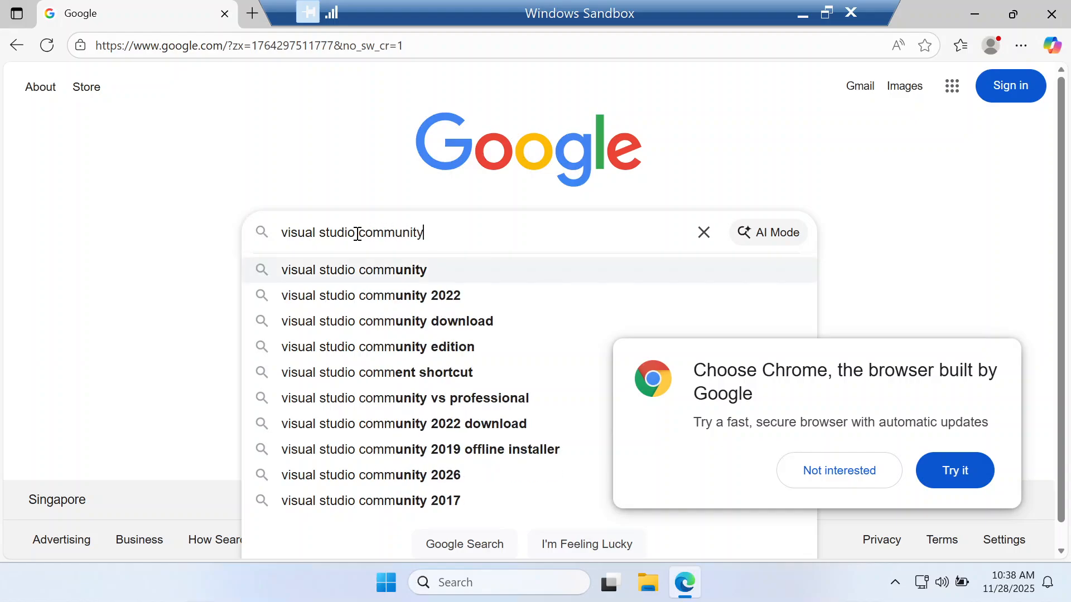
{"action": "type", "text": " download"}
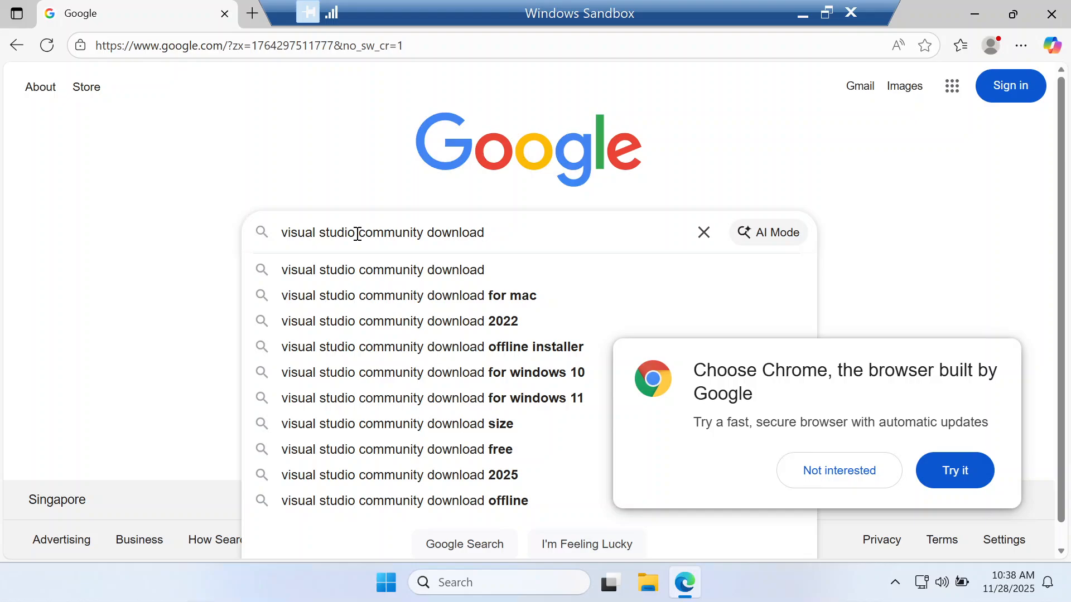
{"action": "key", "text": "Down"}
{"action": "key", "text": "Down"}
{"action": "key", "text": "Down"}
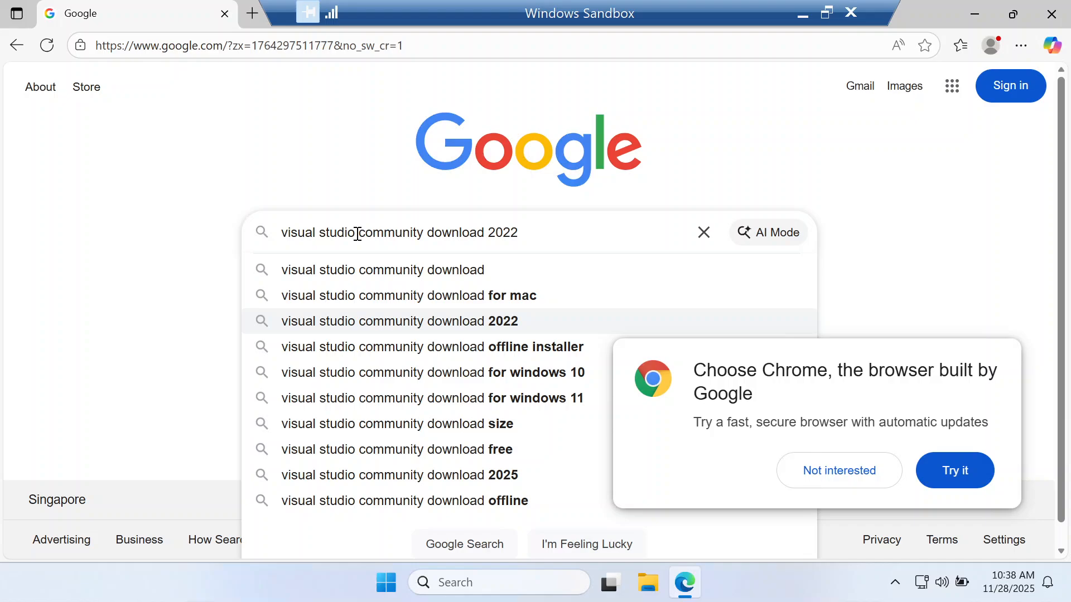
{"action": "key", "text": "Return"}
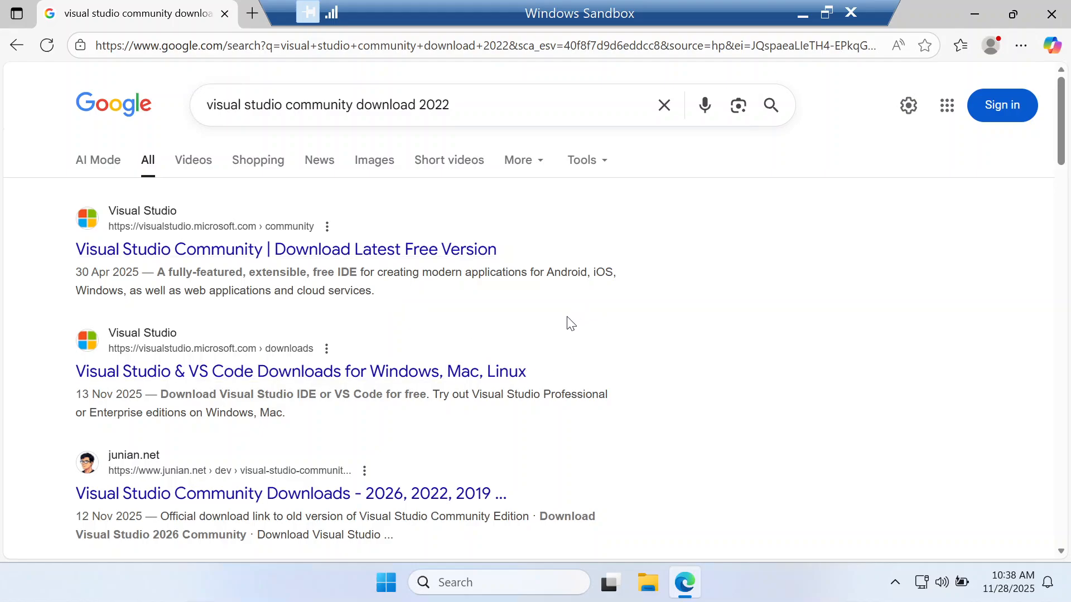
Open the junian.net Visual Studio Community Downloads result and download Visual Studio 2022 Community, dismissing the ad
{"action": "left_click", "coordinate": [269, 503]}
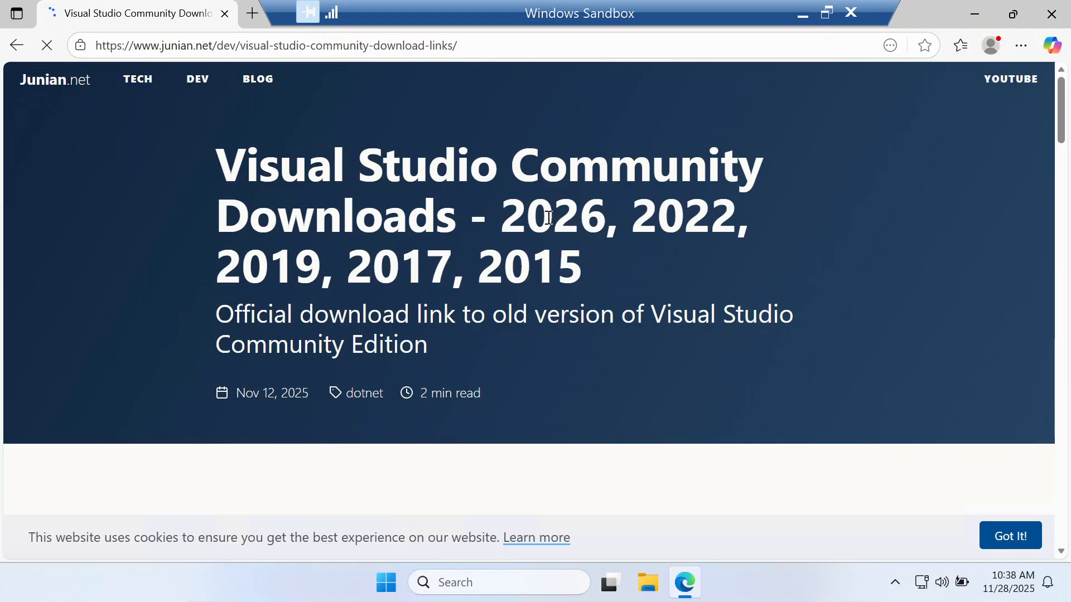
{"action": "scroll", "coordinate": [549, 223], "scroll_direction": "down", "scroll_amount": 4}
{"action": "scroll", "coordinate": [541, 222], "scroll_direction": "down", "scroll_amount": 1}
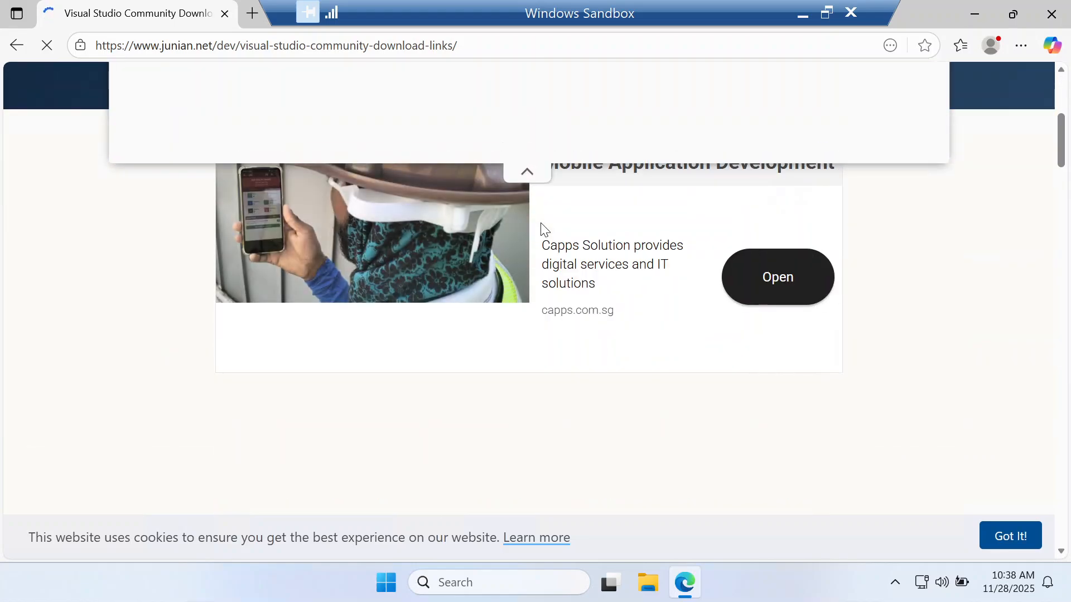
{"action": "scroll", "coordinate": [542, 234], "scroll_direction": "down", "scroll_amount": 1}
{"action": "scroll", "coordinate": [542, 234], "scroll_direction": "down", "scroll_amount": 2}
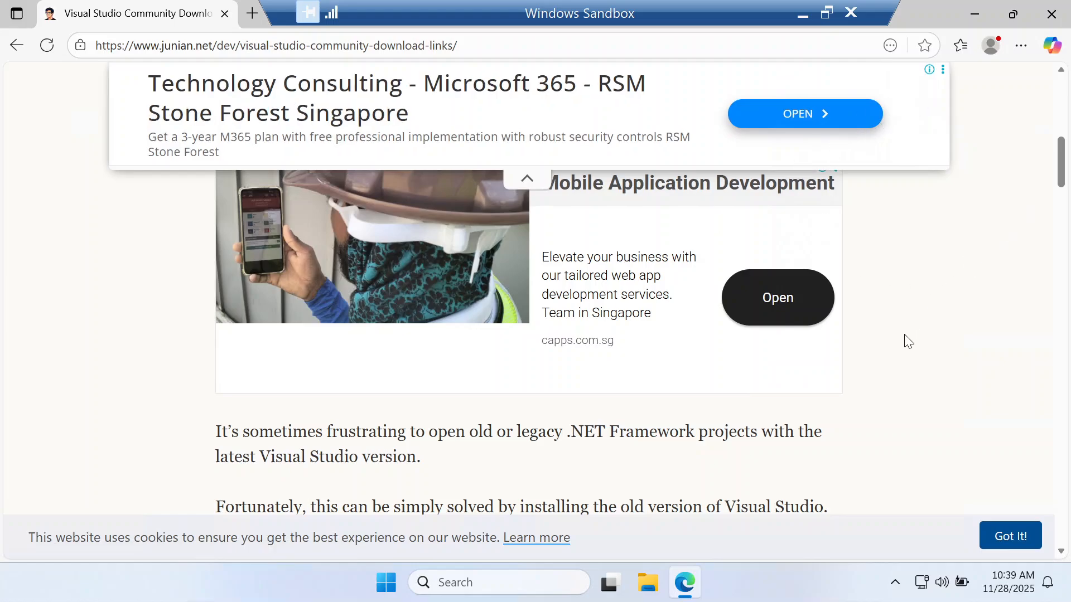
{"action": "scroll", "coordinate": [931, 395], "scroll_direction": "down", "scroll_amount": 3}
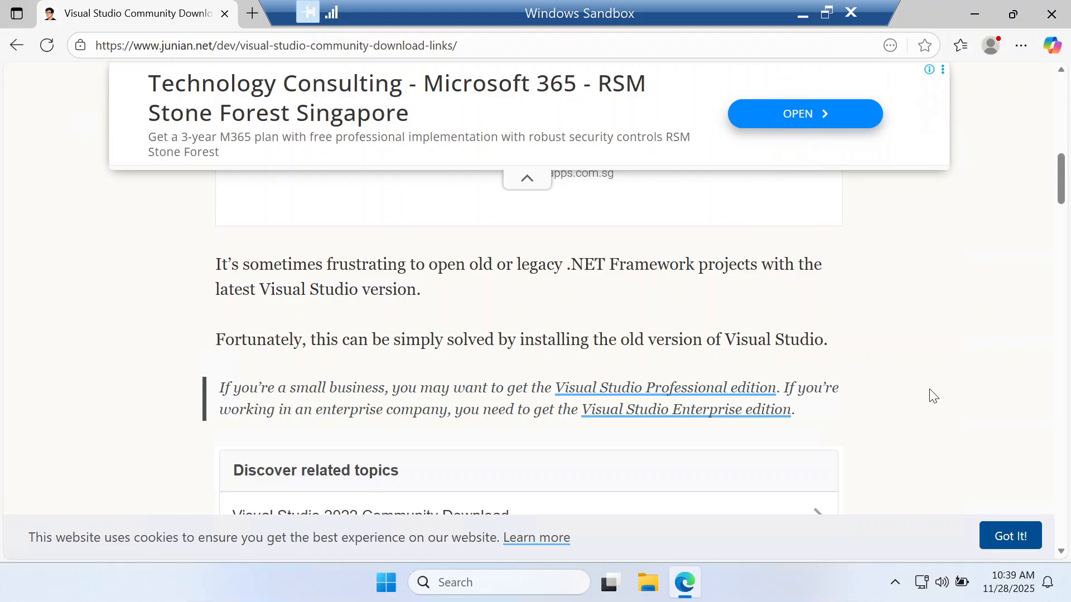
{"action": "scroll", "coordinate": [931, 395], "scroll_direction": "down", "scroll_amount": 3}
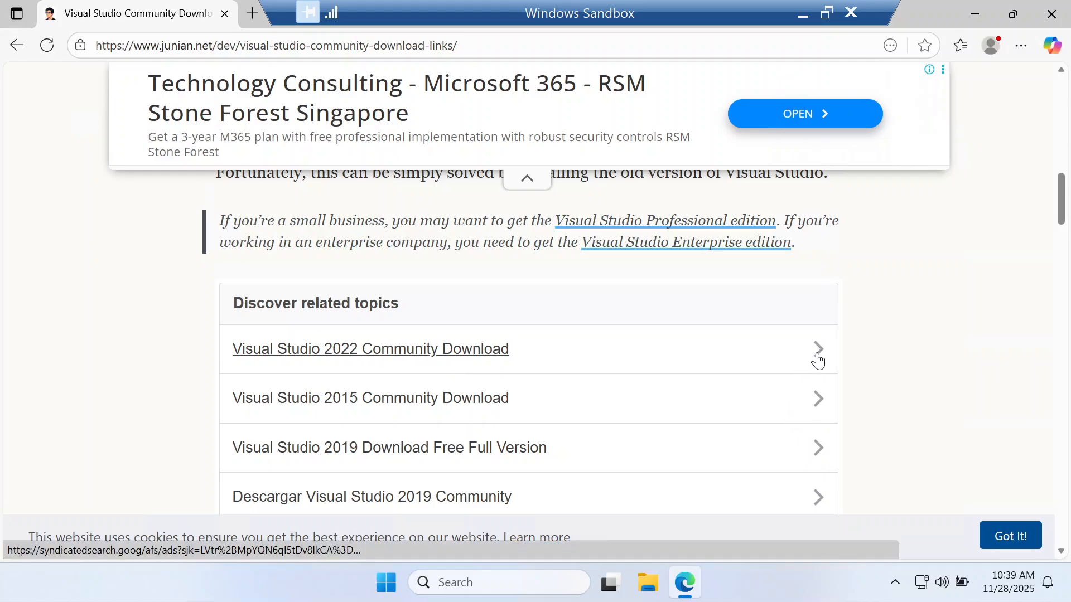
{"action": "scroll", "coordinate": [887, 386], "scroll_direction": "down", "scroll_amount": 2}
{"action": "scroll", "coordinate": [887, 385], "scroll_direction": "down", "scroll_amount": 4}
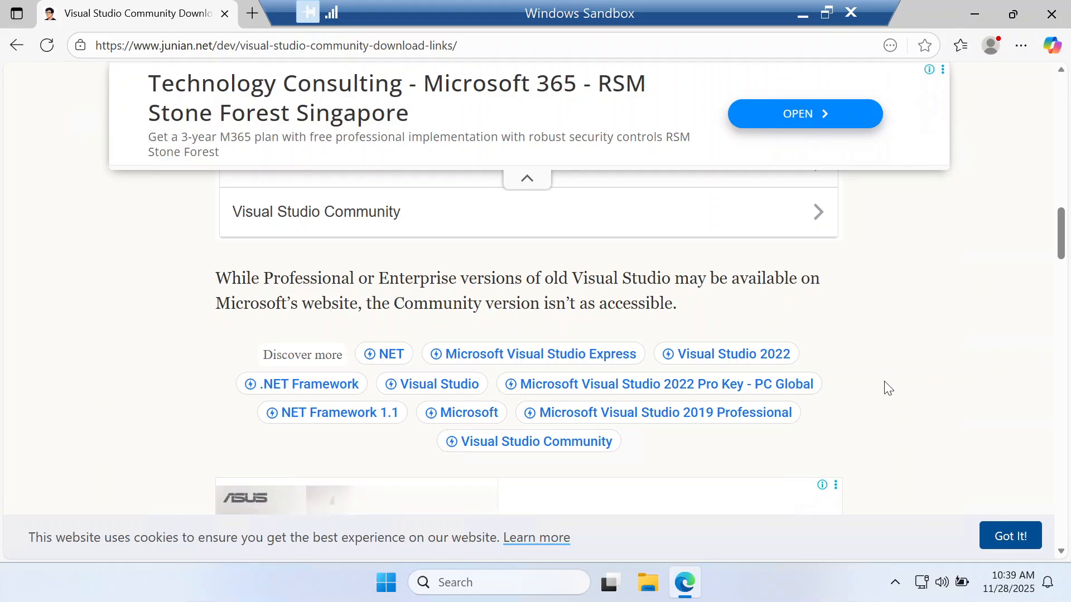
{"action": "scroll", "coordinate": [886, 388], "scroll_direction": "down", "scroll_amount": 4}
{"action": "scroll", "coordinate": [888, 392], "scroll_direction": "down", "scroll_amount": 4}
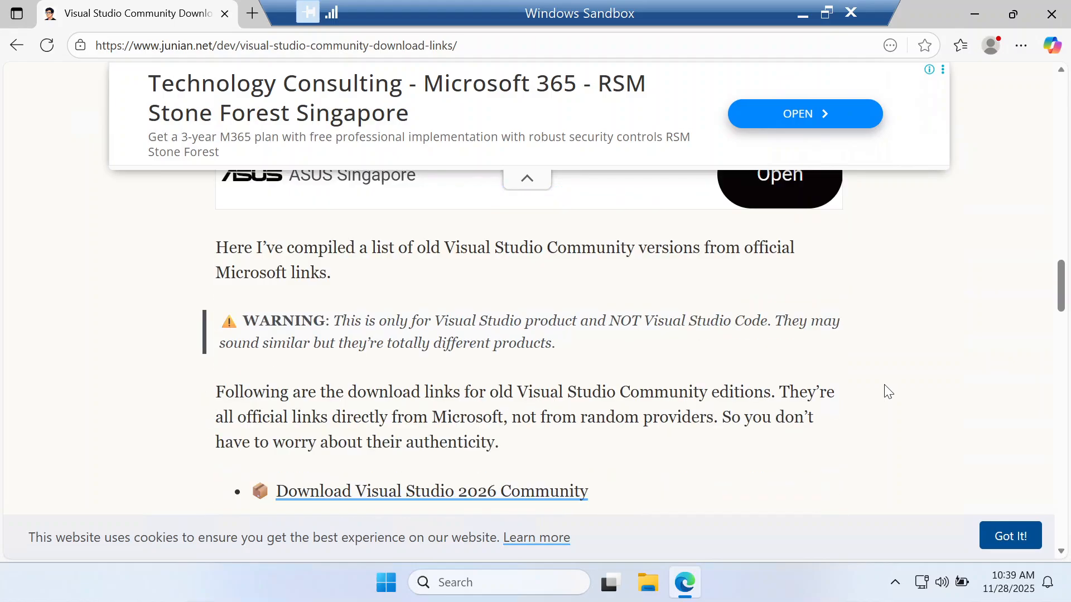
{"action": "scroll", "coordinate": [887, 392], "scroll_direction": "down", "scroll_amount": 3}
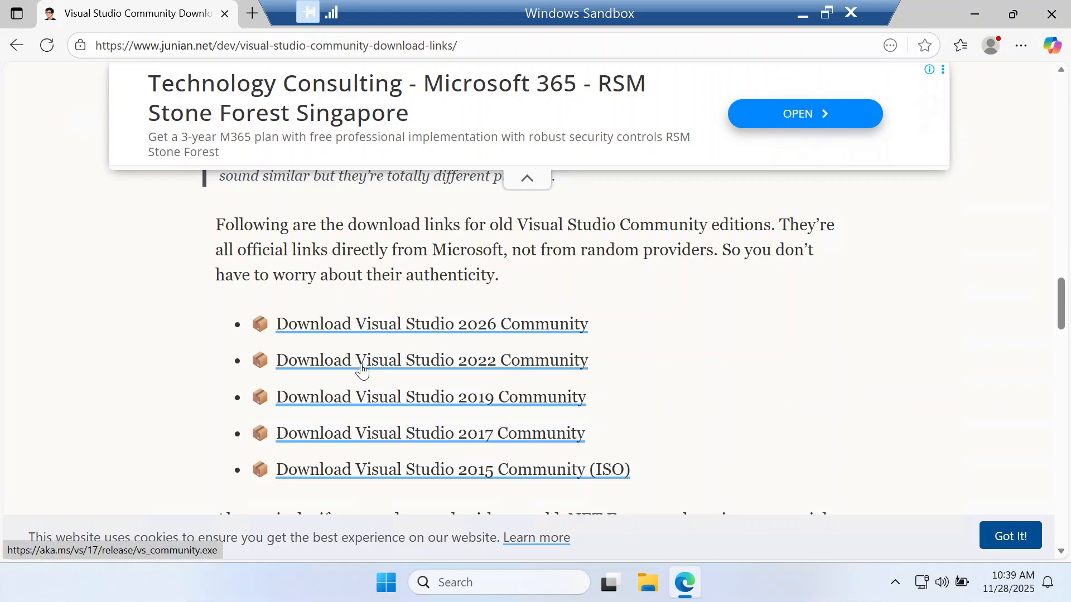
{"action": "left_click", "coordinate": [432, 373]}
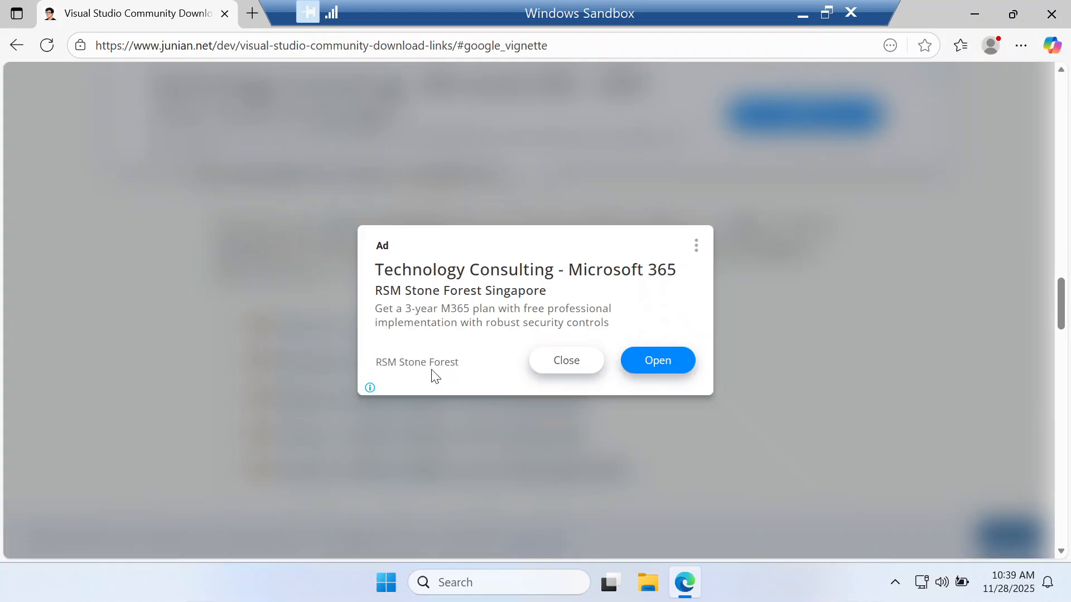
{"action": "left_click", "coordinate": [571, 368]}
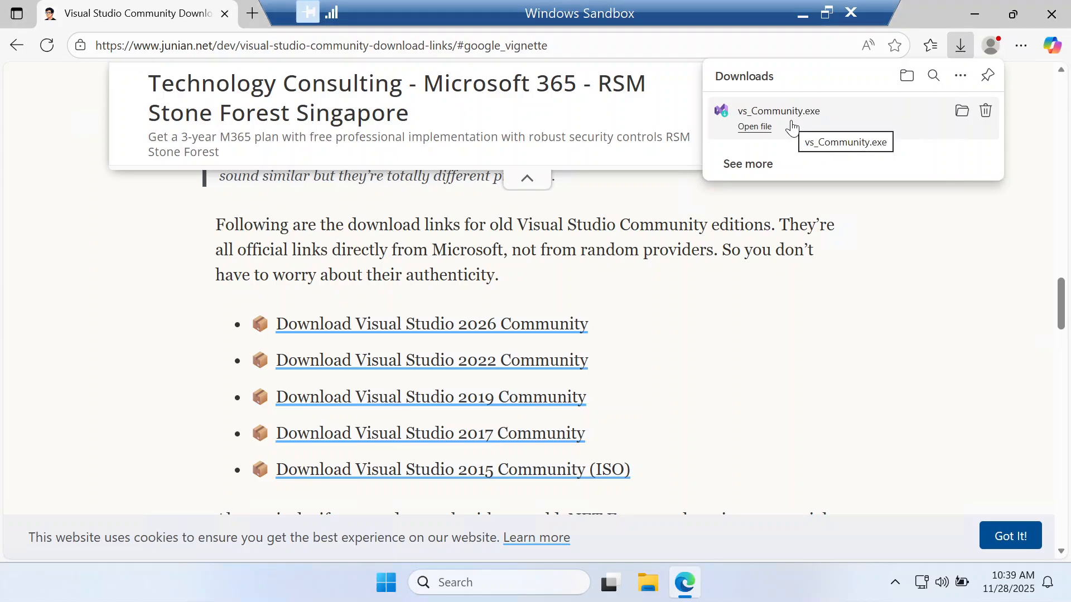
Run the downloaded vs_Community.exe, minimize the browser and continue with the Visual Studio Installer setup
{"action": "left_click", "coordinate": [791, 128]}
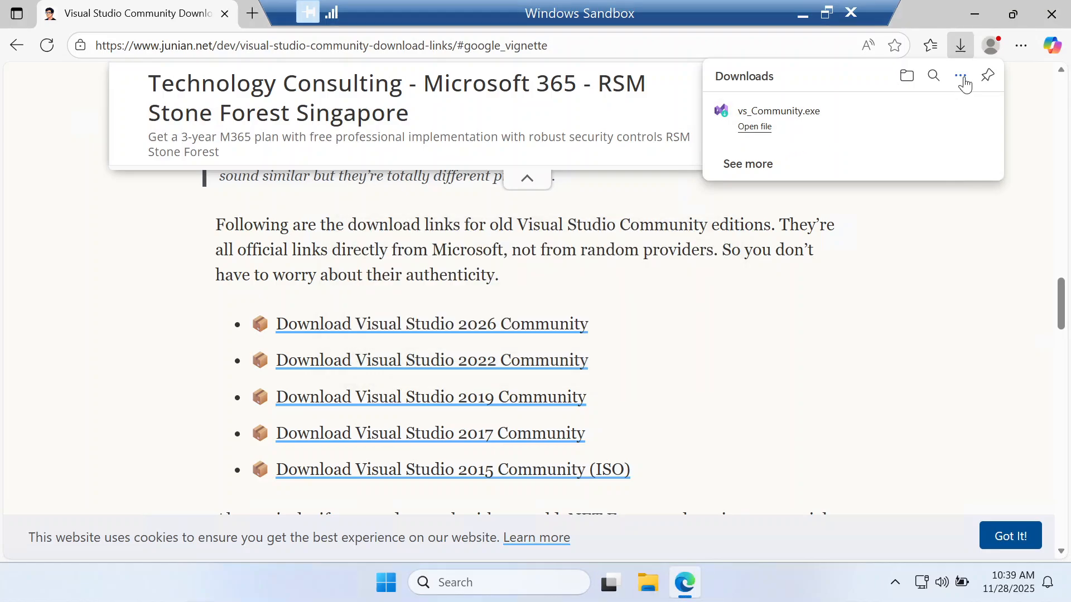
{"action": "left_click", "coordinate": [977, 16]}
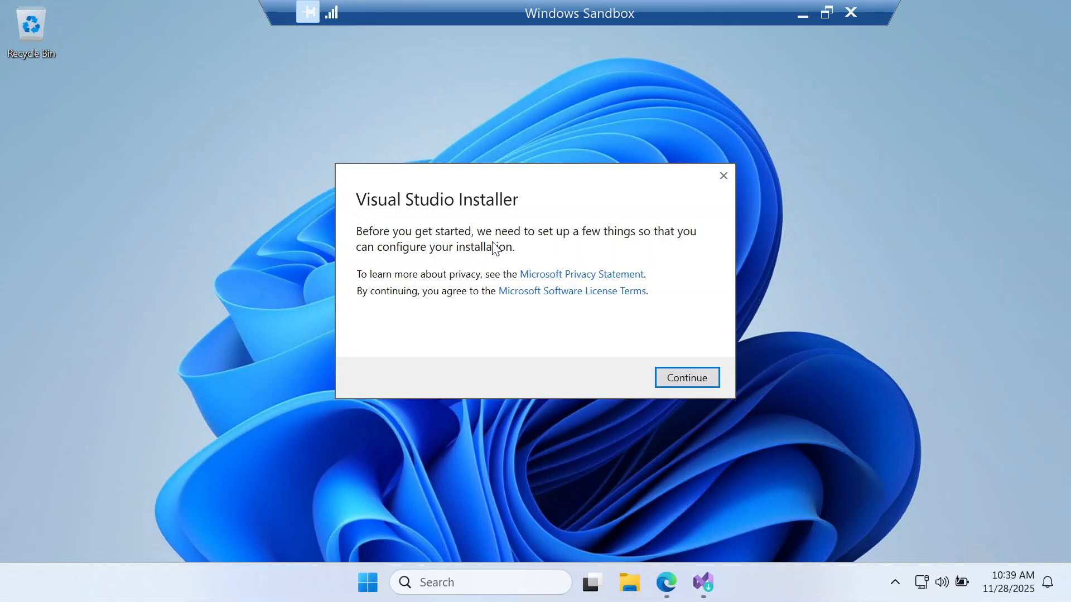
{"action": "left_click", "coordinate": [696, 379]}
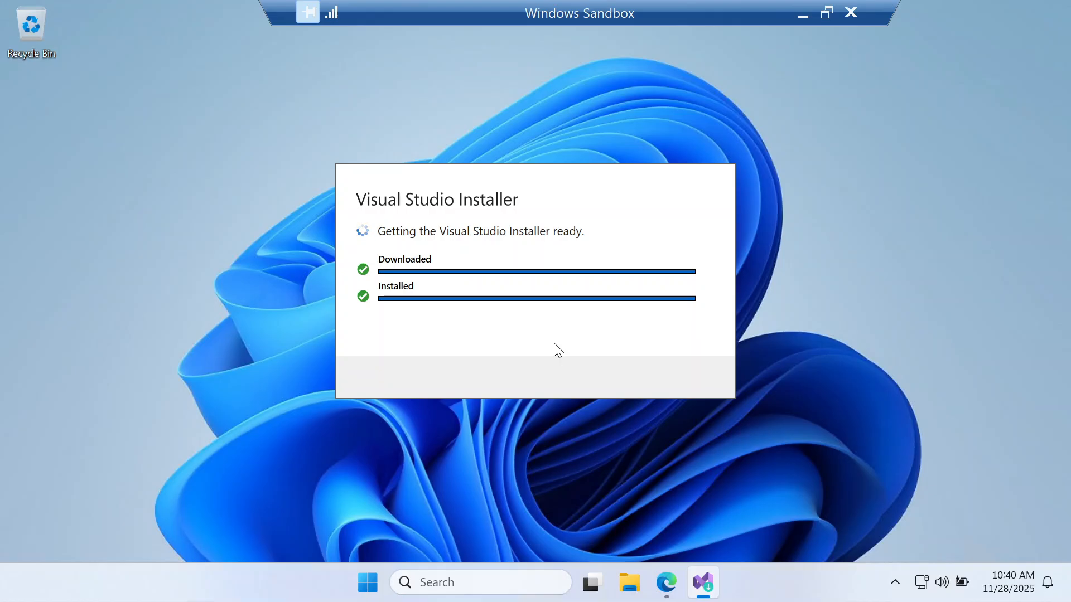
{"action": "left_click", "coordinate": [827, 13]}
{"action": "mouse_move", "coordinate": [784, 596]}
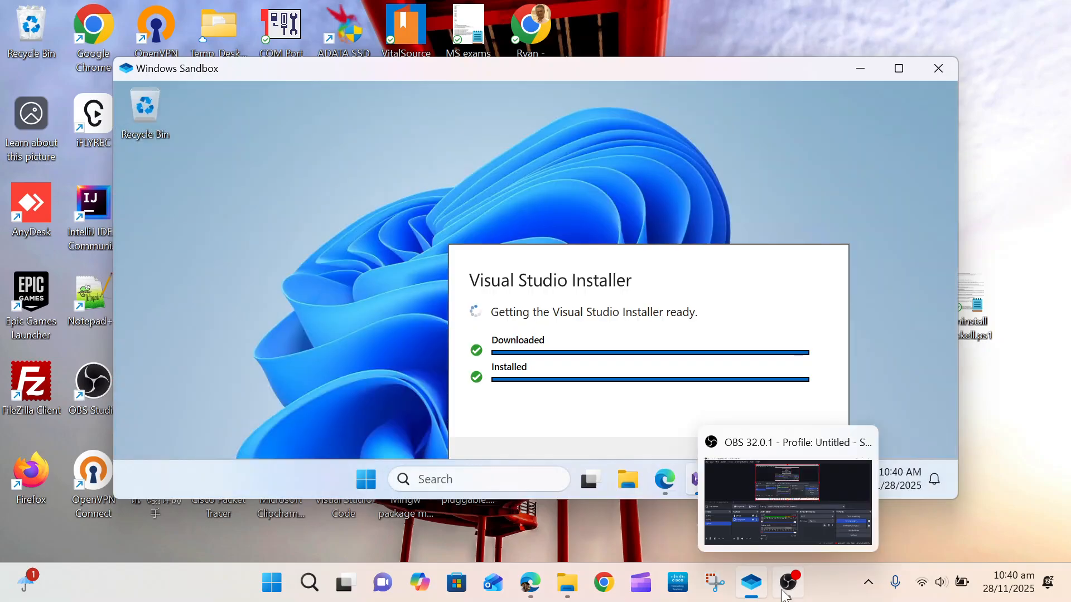
{"action": "left_click", "coordinate": [792, 590]}
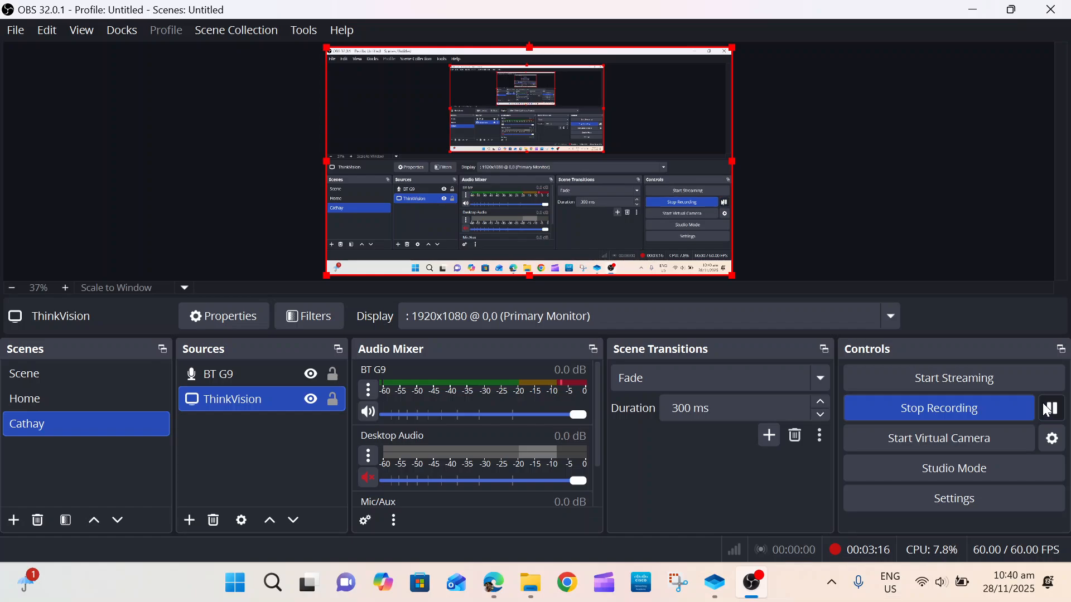
{"action": "left_click", "coordinate": [973, 9]}
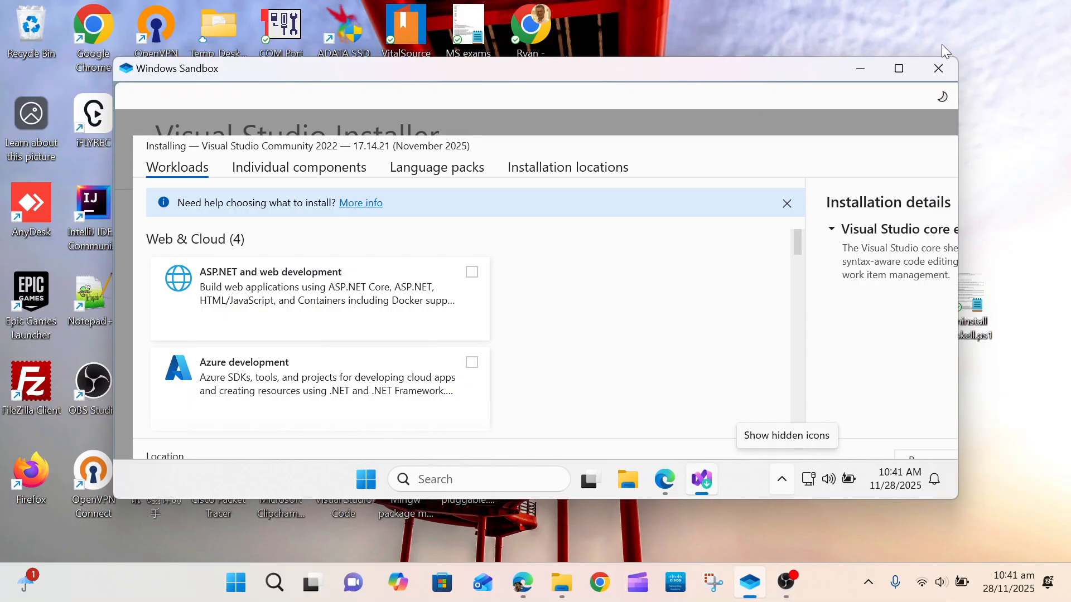
{"action": "left_click", "coordinate": [898, 68]}
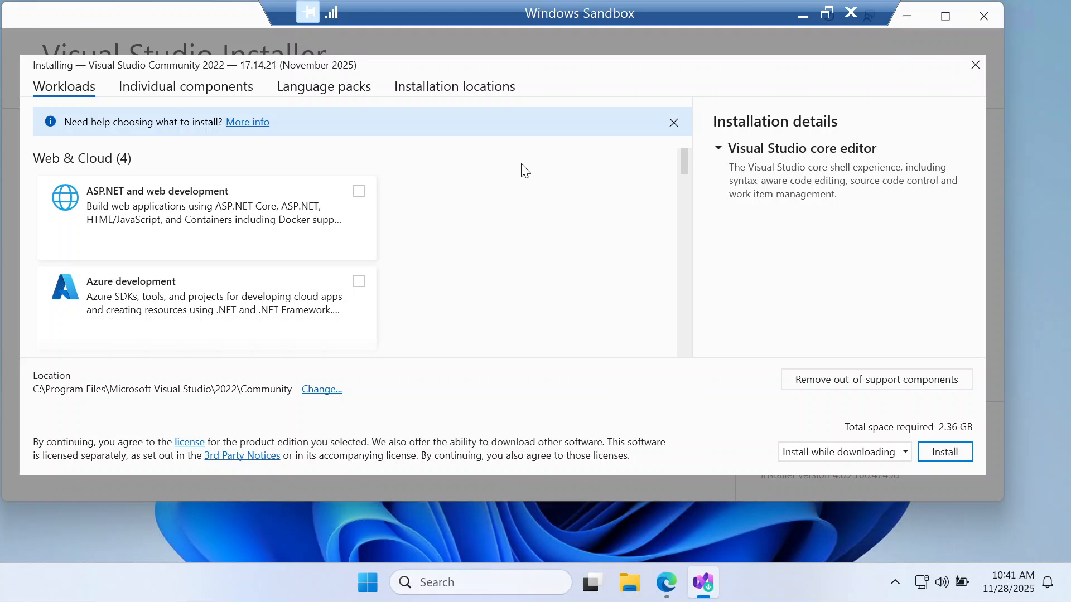
Select the ASP.NET and web development and .NET desktop development workloads for installation
{"action": "left_click", "coordinate": [357, 193]}
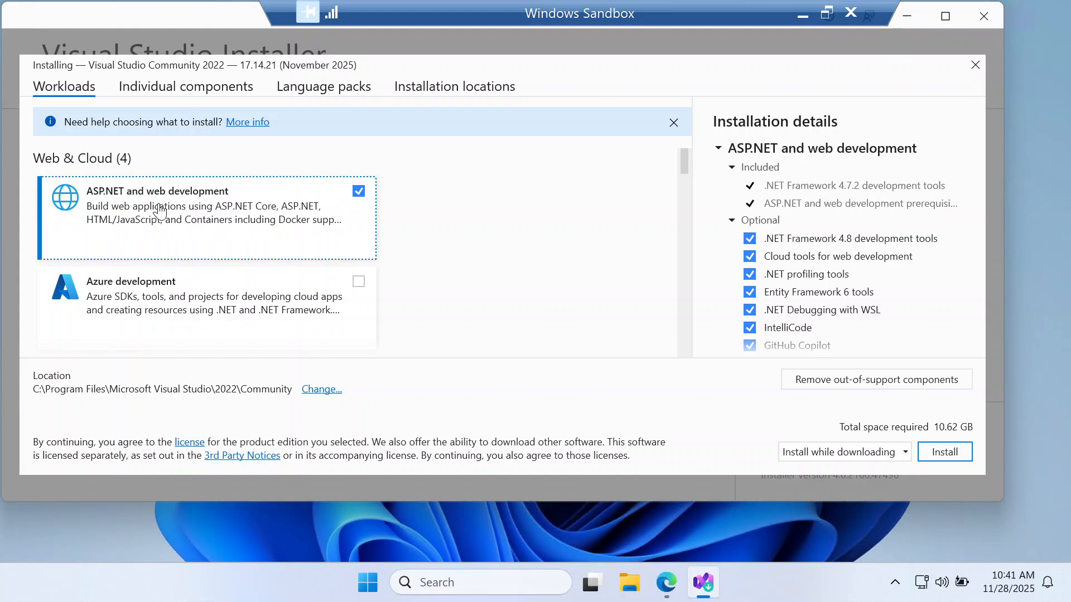
{"action": "left_click_drag", "start_coordinate": [687, 158], "coordinate": [687, 213]}
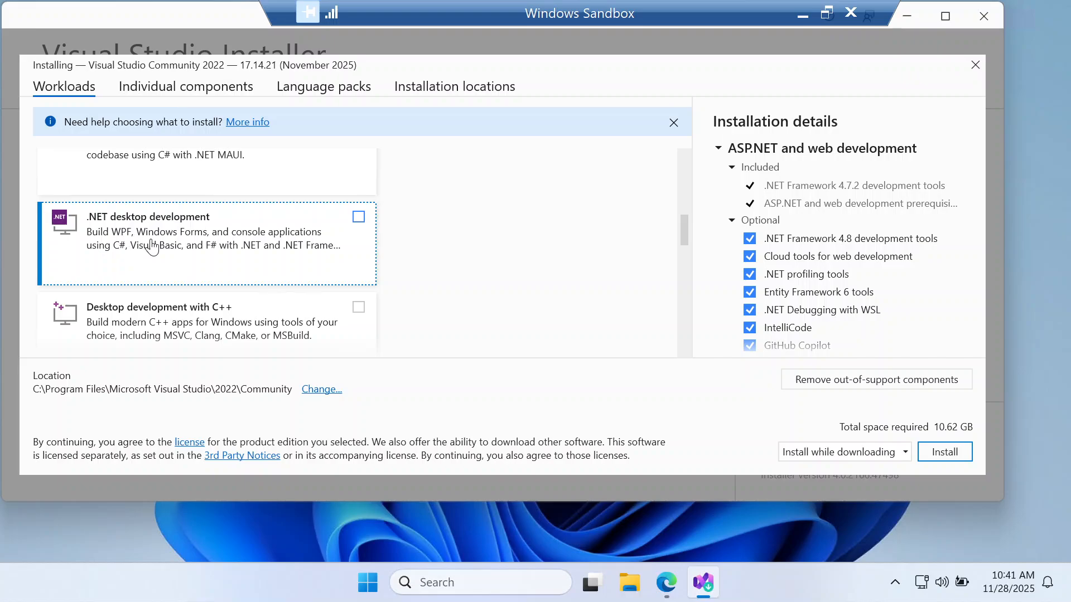
{"action": "left_click", "coordinate": [358, 218]}
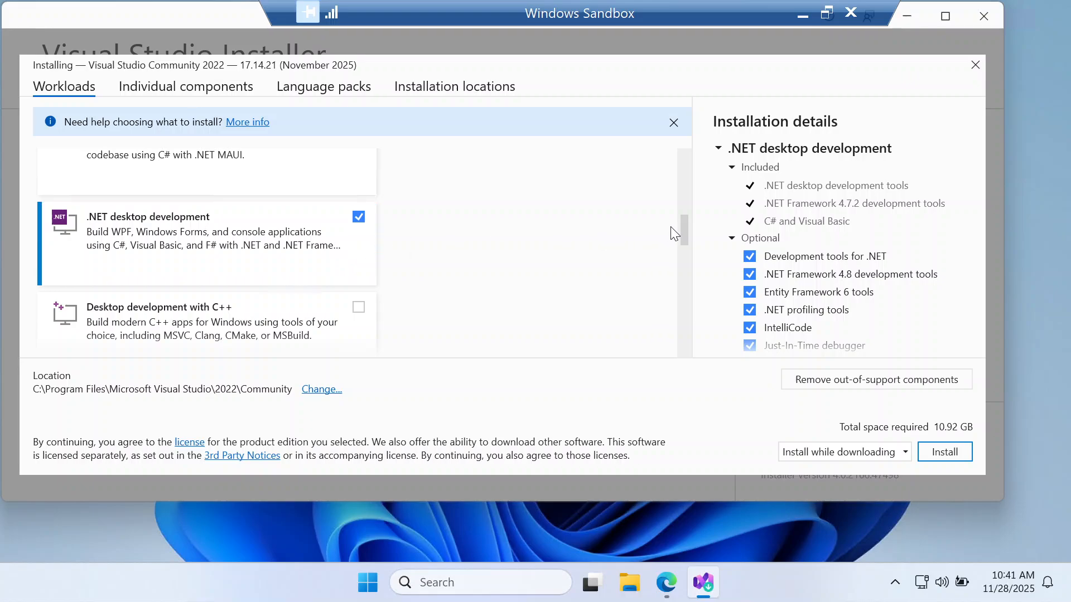
Review the selected ASP.NET and .NET desktop workloads and start installing Visual Studio Community 2022
{"action": "left_click_drag", "start_coordinate": [681, 226], "coordinate": [684, 244]}
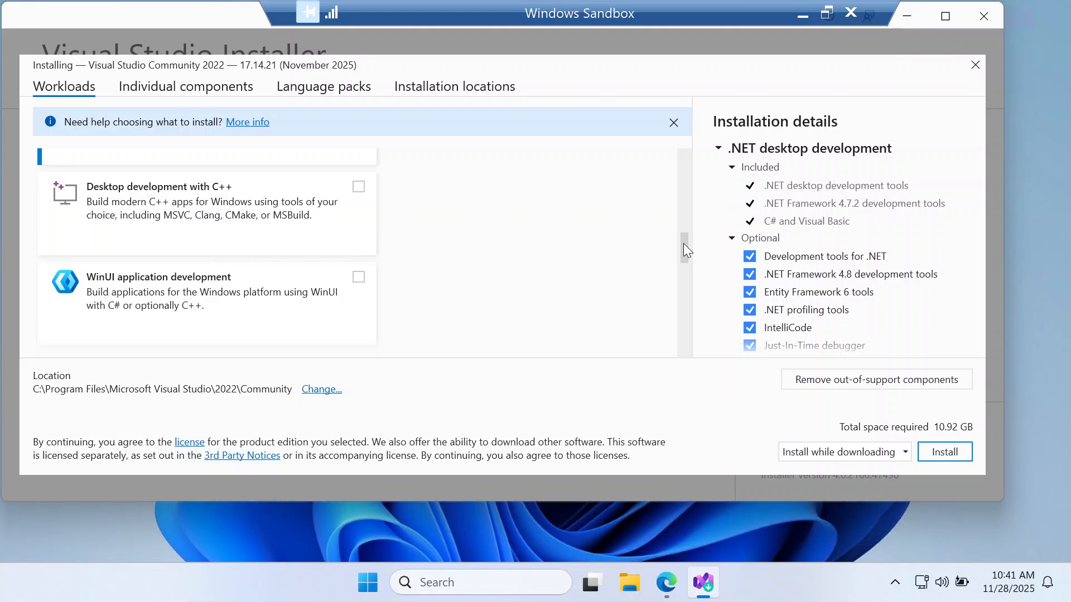
{"action": "left_click_drag", "start_coordinate": [684, 245], "coordinate": [687, 139]}
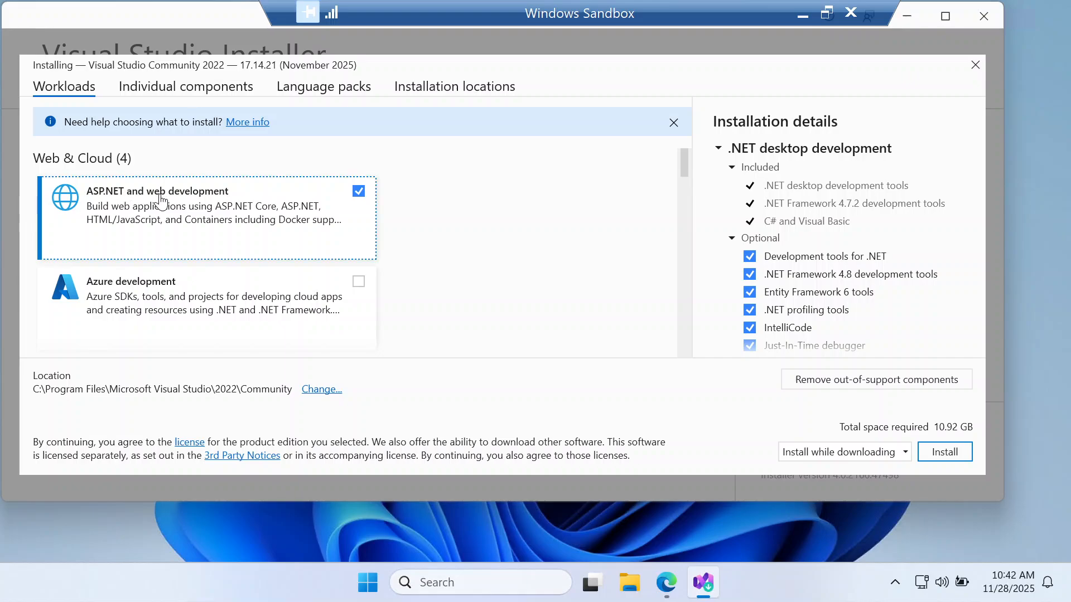
{"action": "scroll", "coordinate": [285, 217], "scroll_direction": "down", "scroll_amount": 3}
{"action": "scroll", "coordinate": [283, 220], "scroll_direction": "down", "scroll_amount": 4}
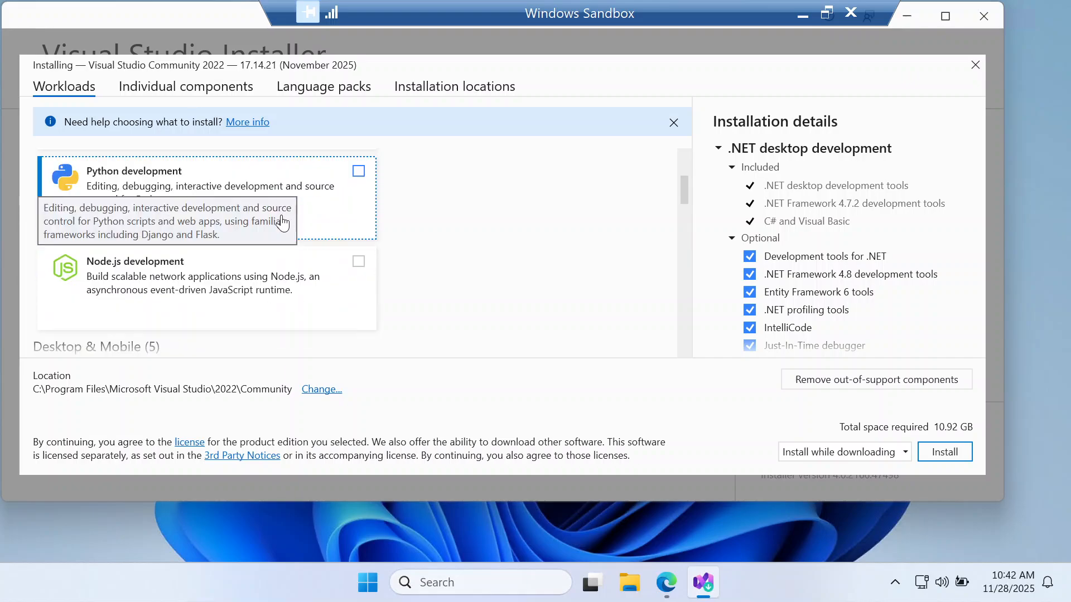
{"action": "scroll", "coordinate": [208, 282], "scroll_direction": "down", "scroll_amount": 2}
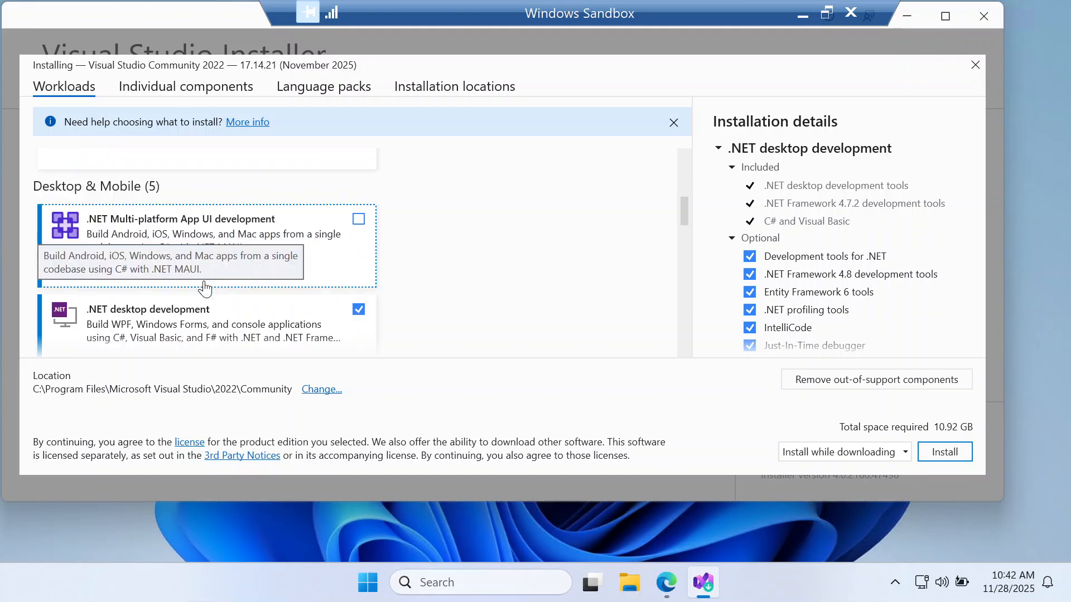
{"action": "scroll", "coordinate": [281, 251], "scroll_direction": "down", "scroll_amount": 1}
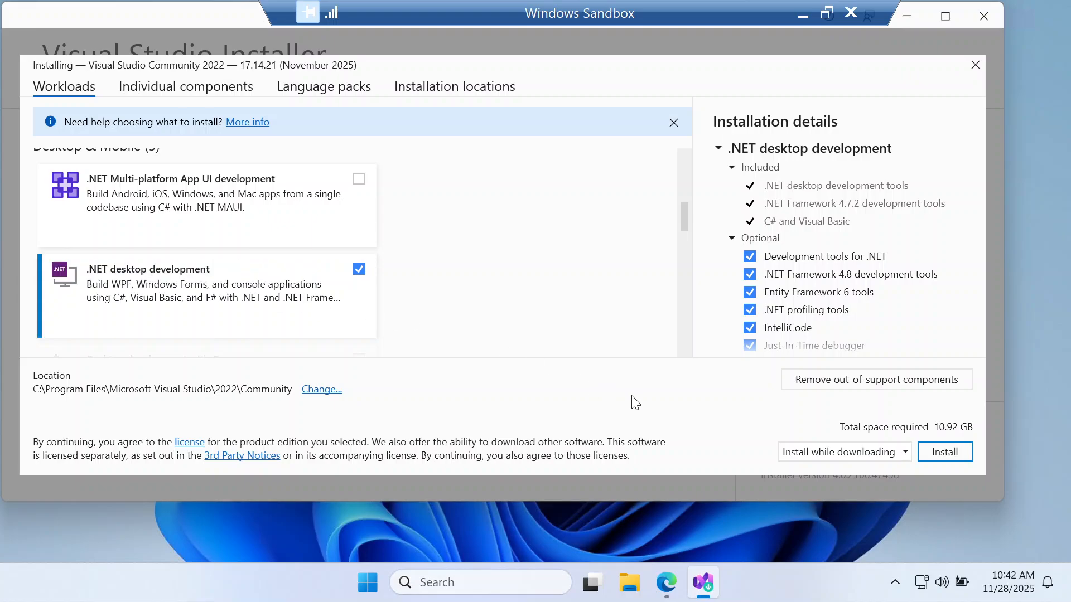
{"action": "left_click", "coordinate": [939, 457]}
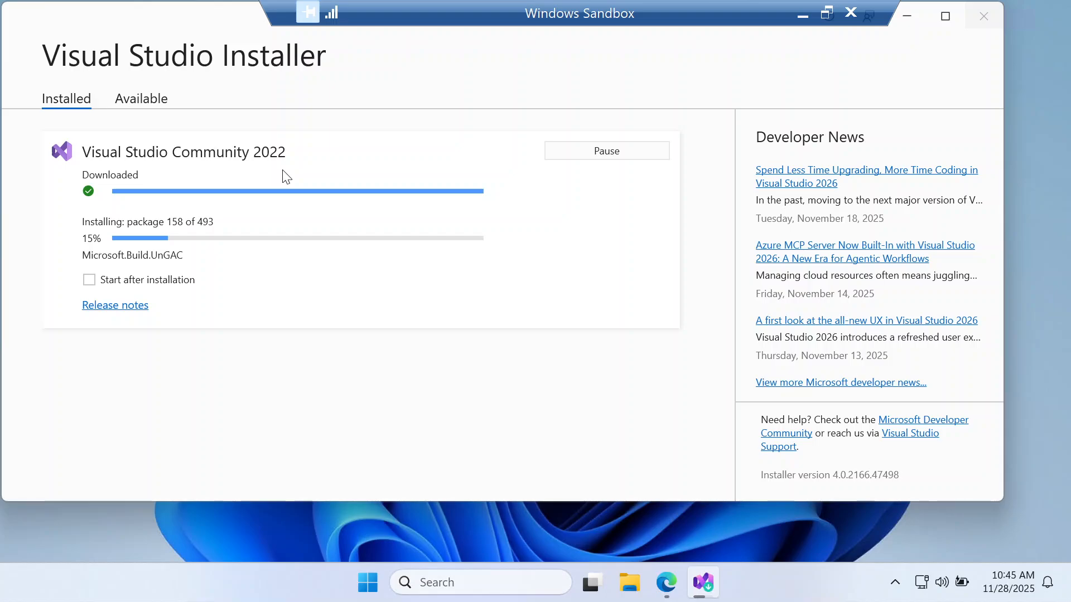
{"action": "left_click", "coordinate": [825, 12]}
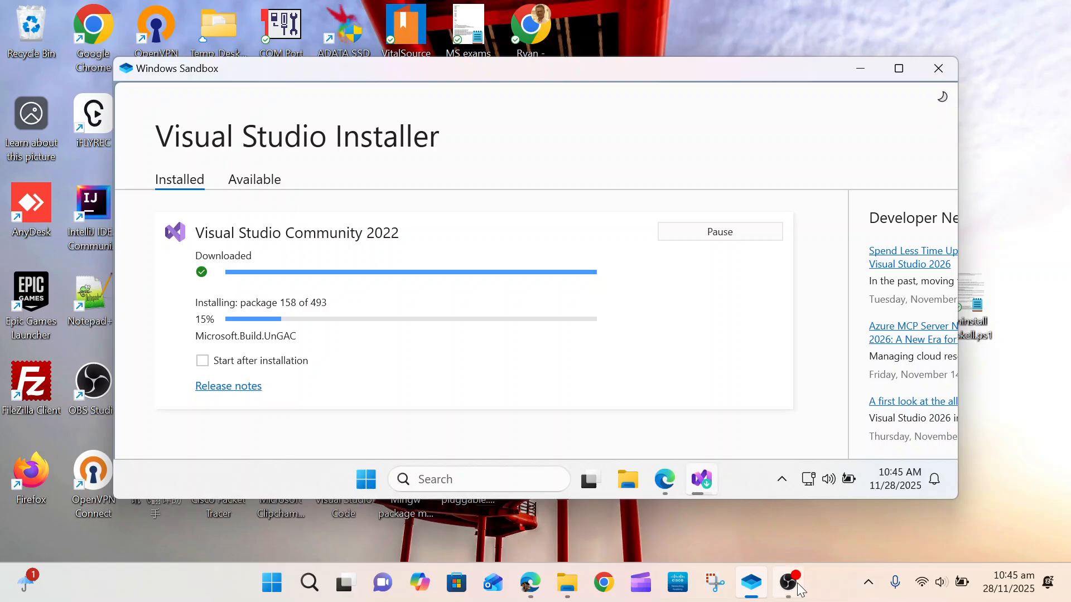
{"action": "left_click", "coordinate": [794, 585]}
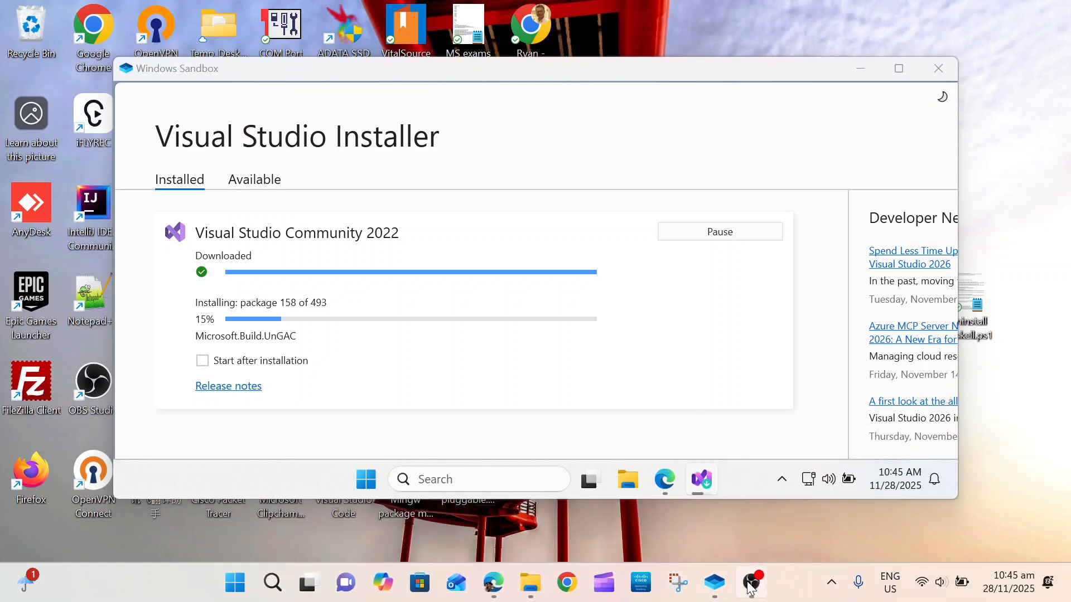
{"action": "left_click", "coordinate": [756, 583]}
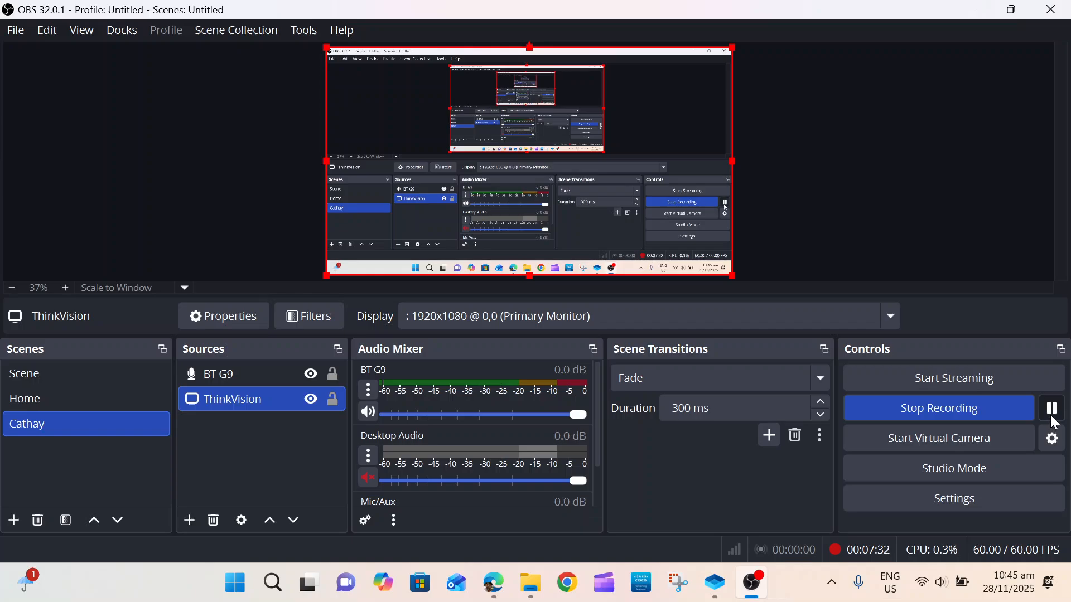
{"action": "left_click", "coordinate": [974, 9]}
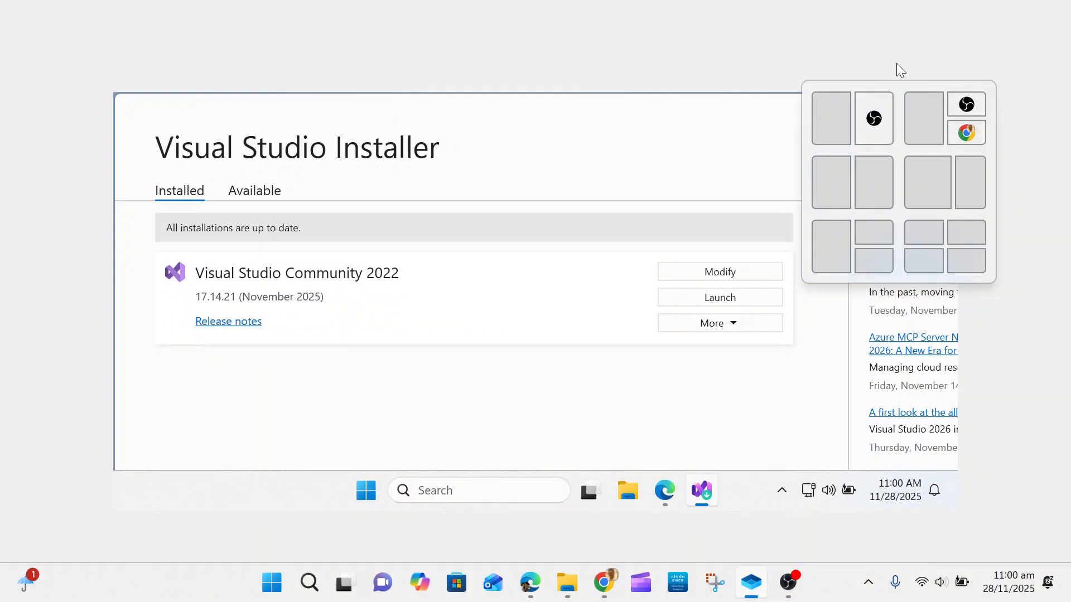
{"action": "left_click", "coordinate": [897, 68]}
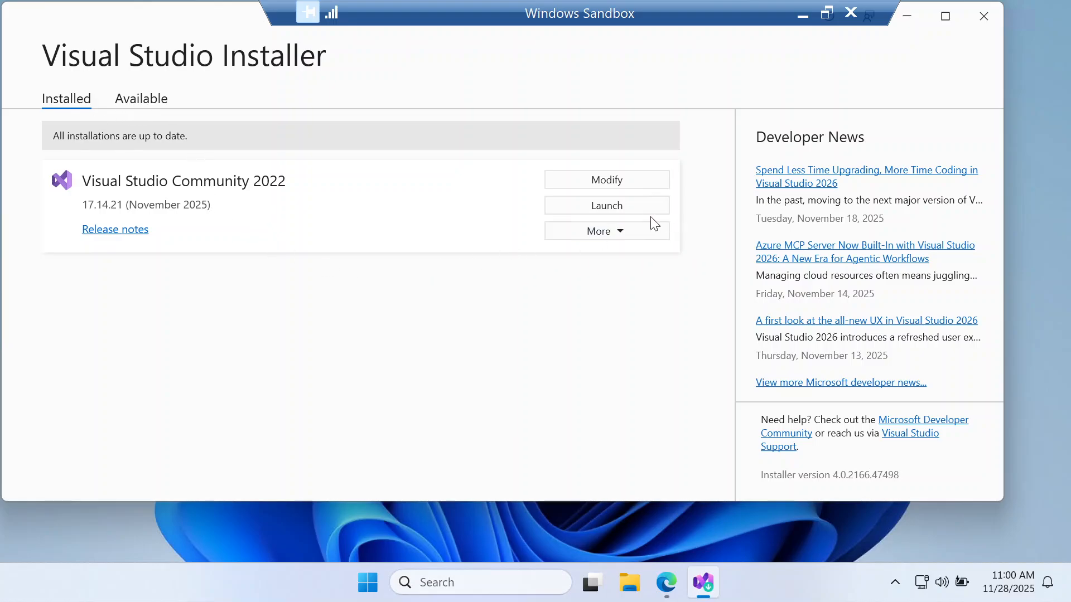
Launch Visual Studio Community 2022 with the General development settings and the Light color theme
{"action": "left_click", "coordinate": [624, 210]}
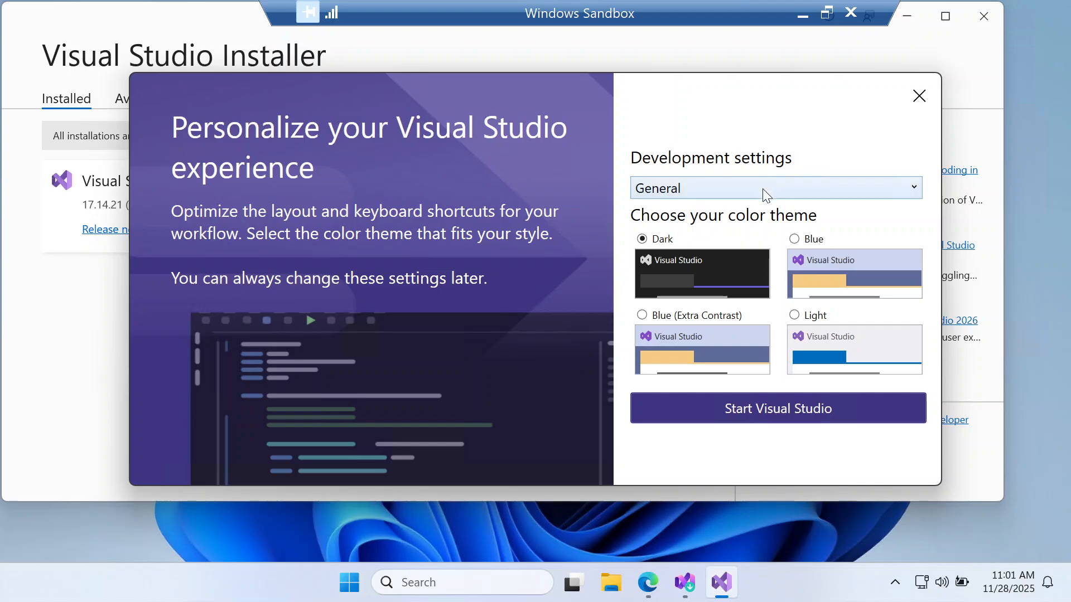
{"action": "left_click", "coordinate": [762, 189]}
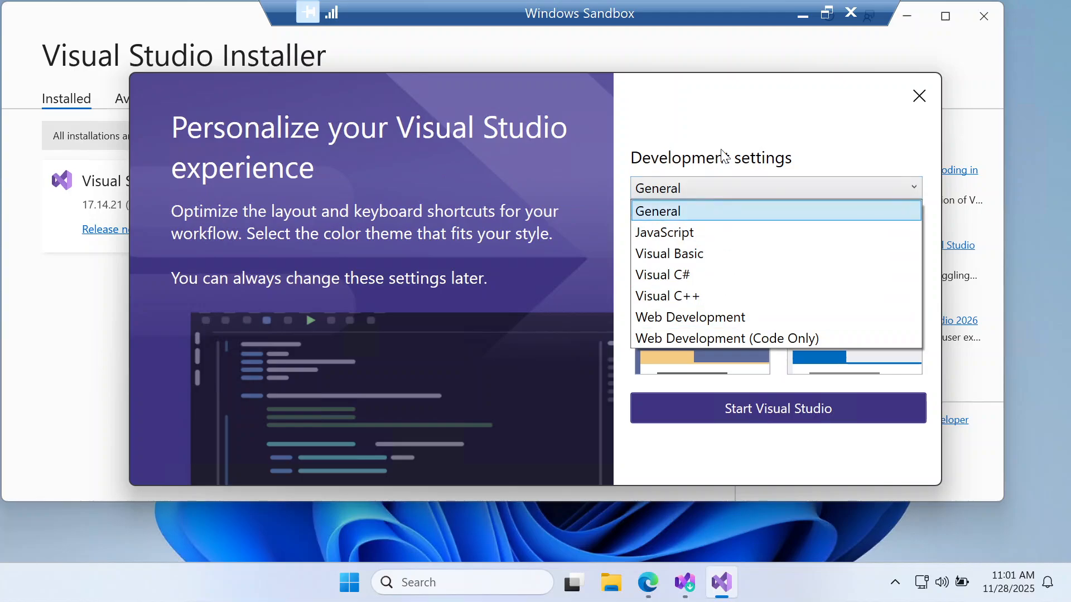
{"action": "left_click", "coordinate": [748, 131]}
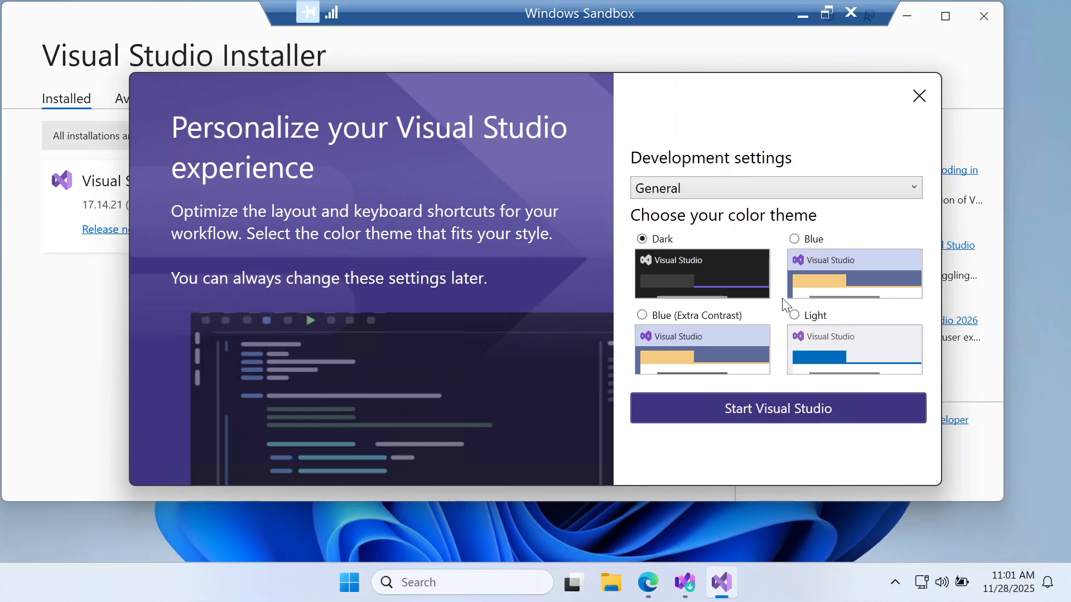
{"action": "left_click", "coordinate": [793, 316]}
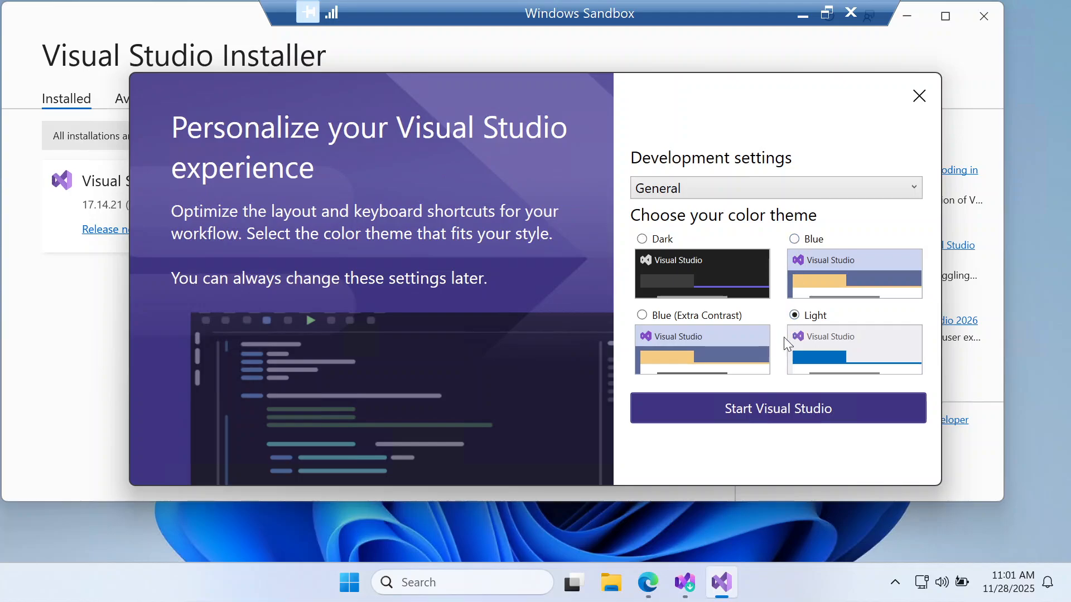
{"action": "left_click", "coordinate": [767, 413]}
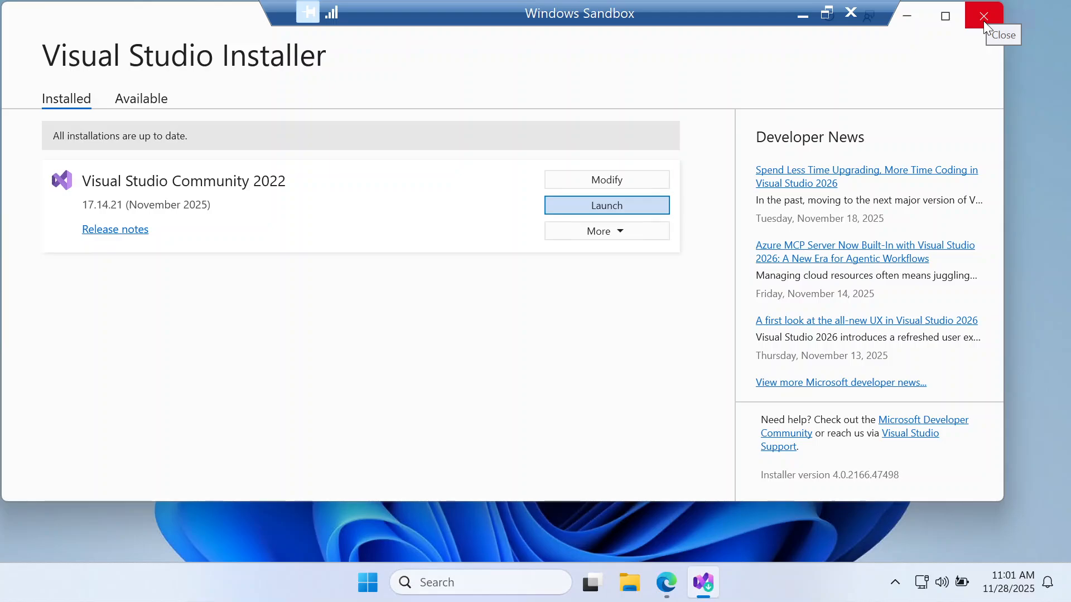
Minimize the Visual Studio Installer and maximize the Visual Studio 2022 start window
{"action": "left_click", "coordinate": [907, 18]}
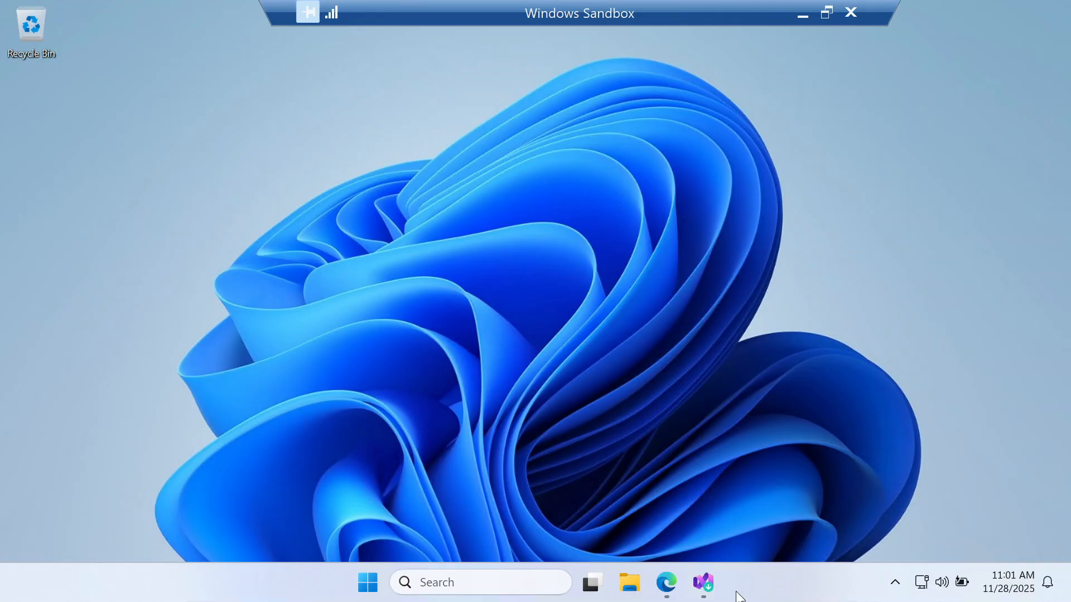
{"action": "mouse_move", "coordinate": [706, 592]}
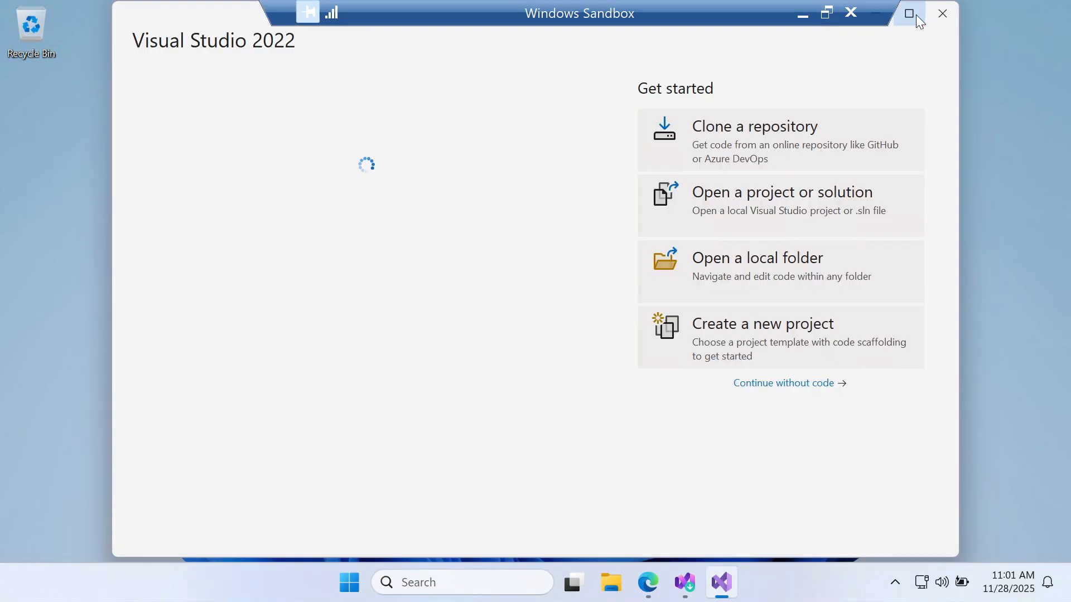
{"action": "left_click", "coordinate": [906, 16]}
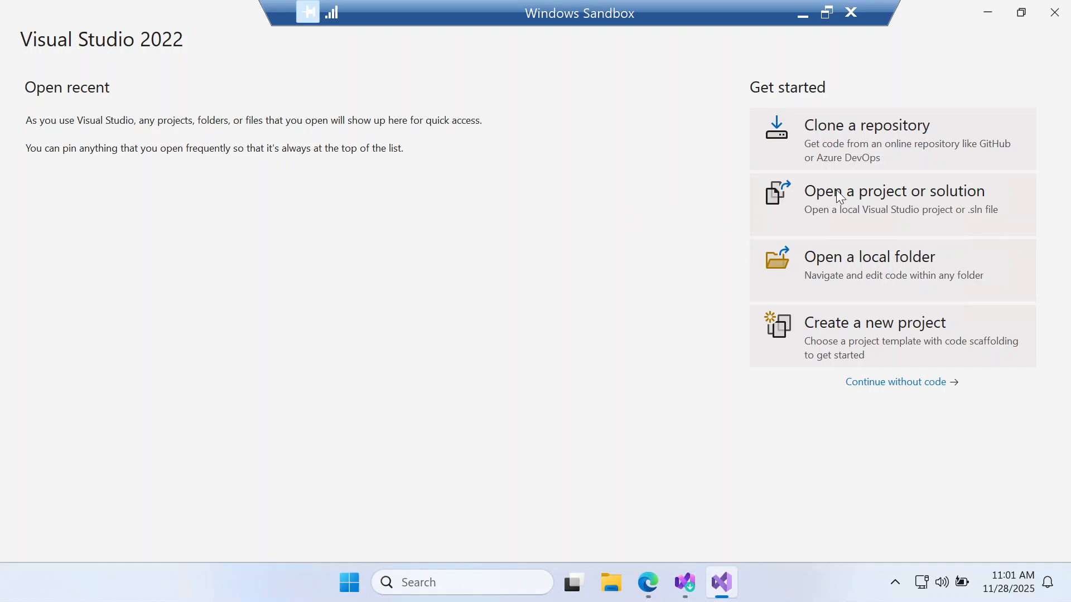
Start a new project, search the templates for "windows" and choose the C# Windows Forms App template
{"action": "left_click", "coordinate": [833, 328]}
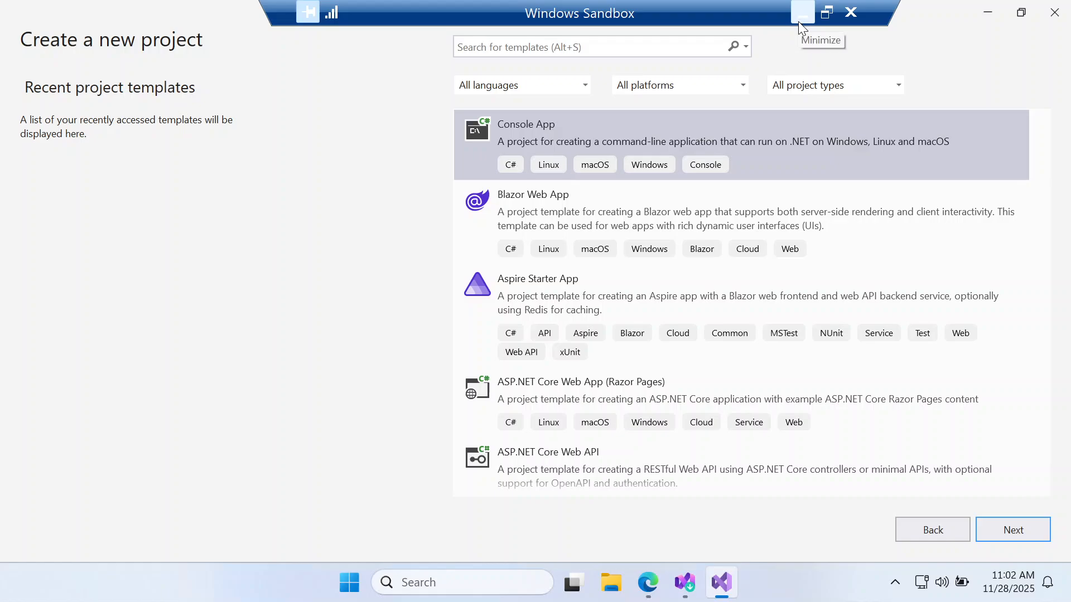
{"action": "left_click", "coordinate": [662, 44]}
{"action": "type", "text": "windows"}
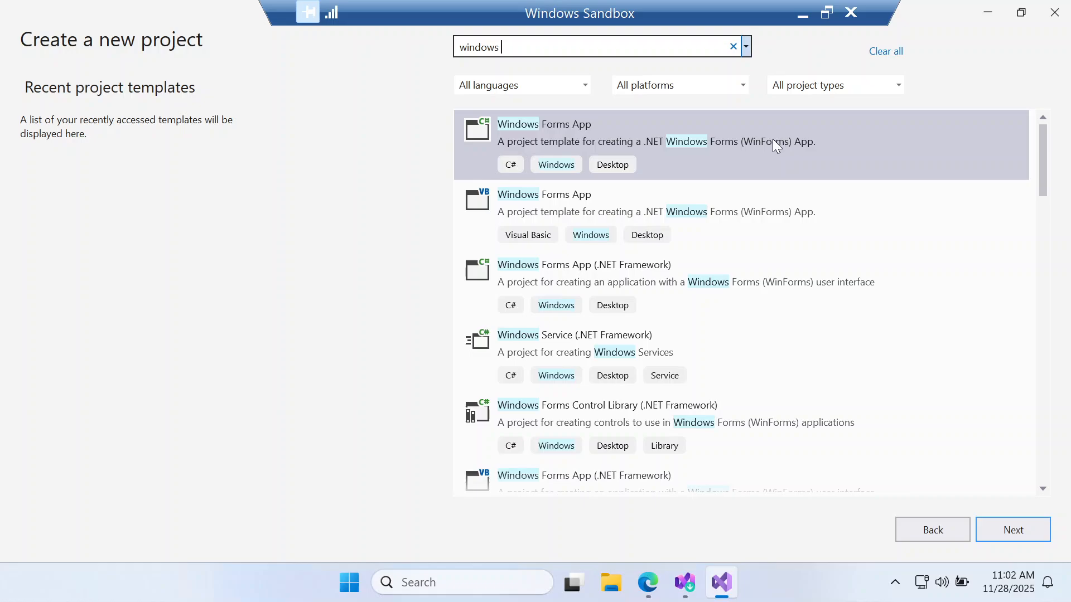
{"action": "left_click", "coordinate": [752, 135]}
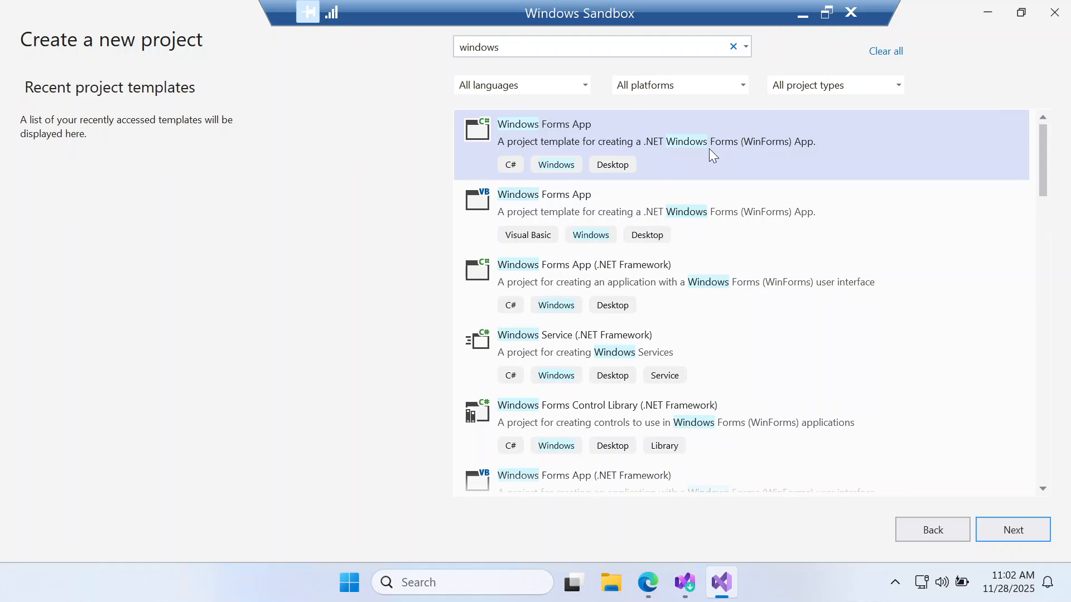
{"action": "left_click", "coordinate": [1026, 527]}
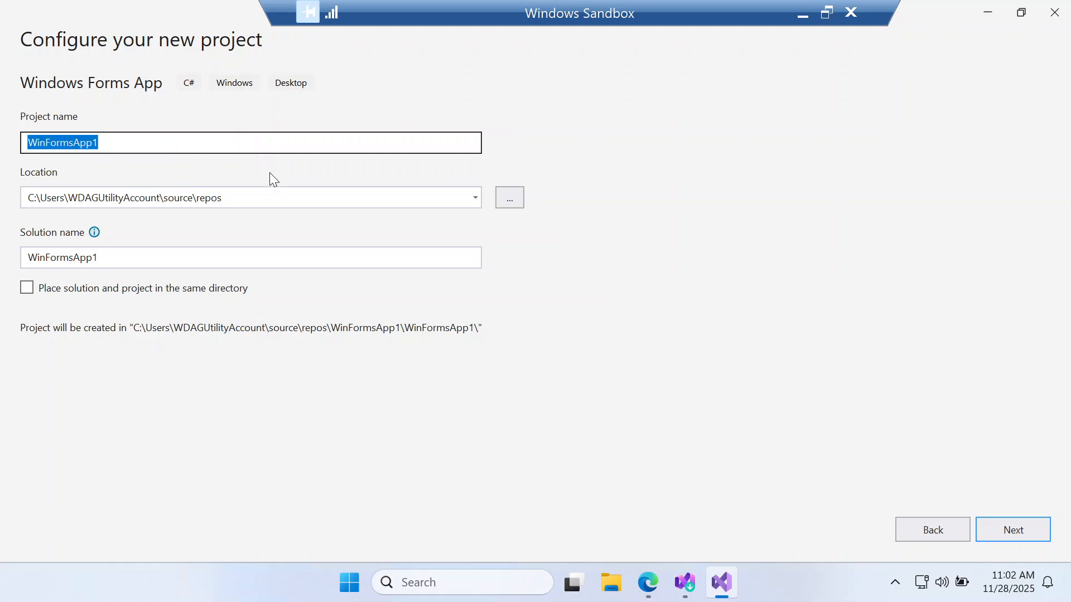
Name the project ParkingKiosk, keep the default location and create it
{"action": "type", "text": "P"}
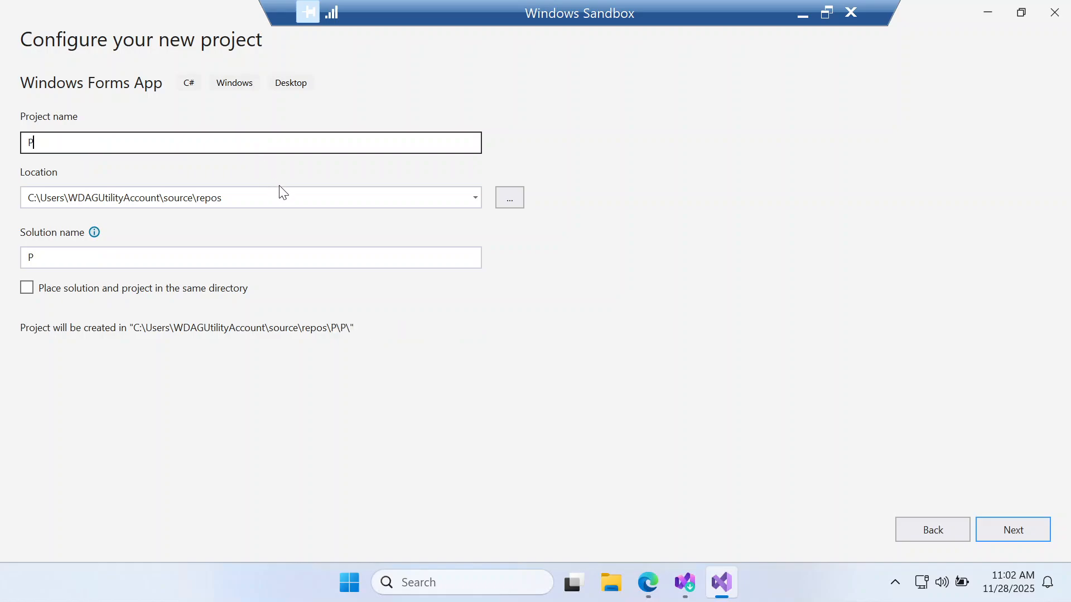
{"action": "type", "text": "arkingKiosk"}
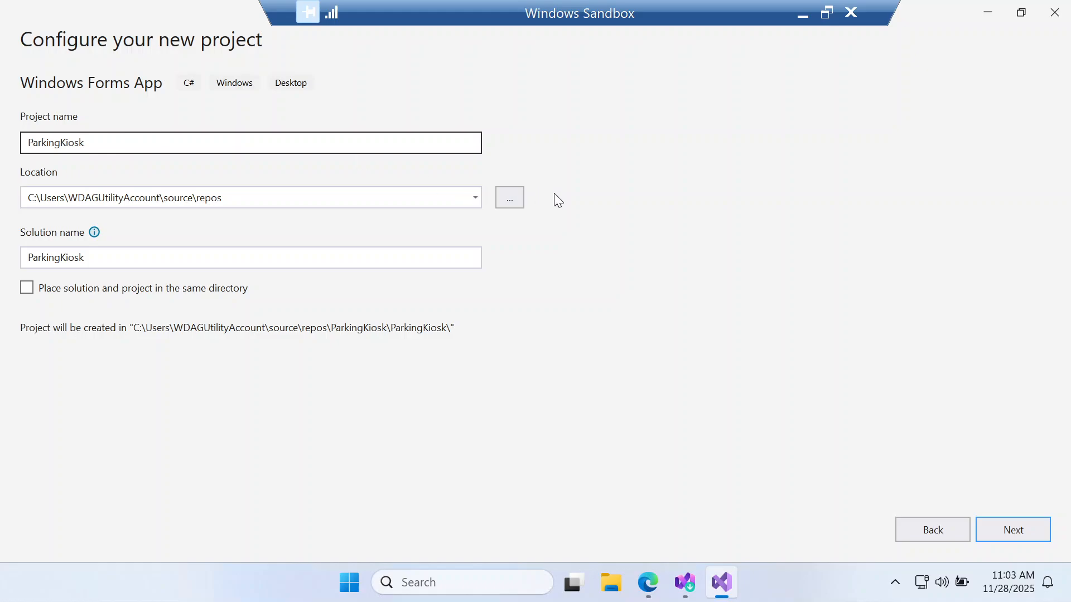
{"action": "left_click", "coordinate": [1016, 530]}
{"action": "left_click", "coordinate": [1009, 524]}
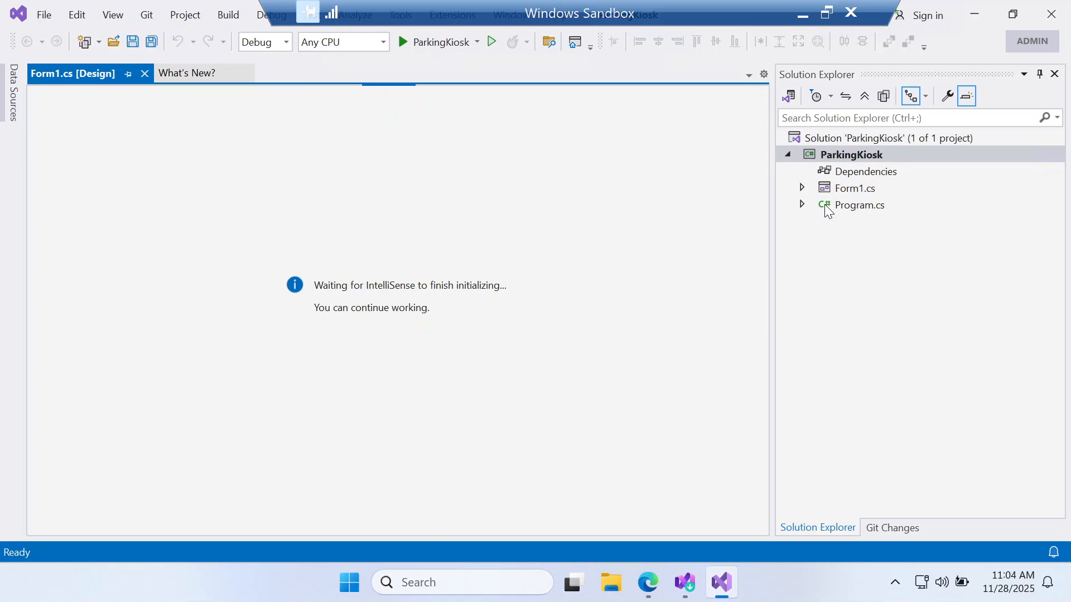
Switch to Tutorial 1.pdf in Edge and check which C# project types the parking kiosk scenario requires
{"action": "left_click", "coordinate": [802, 11]}
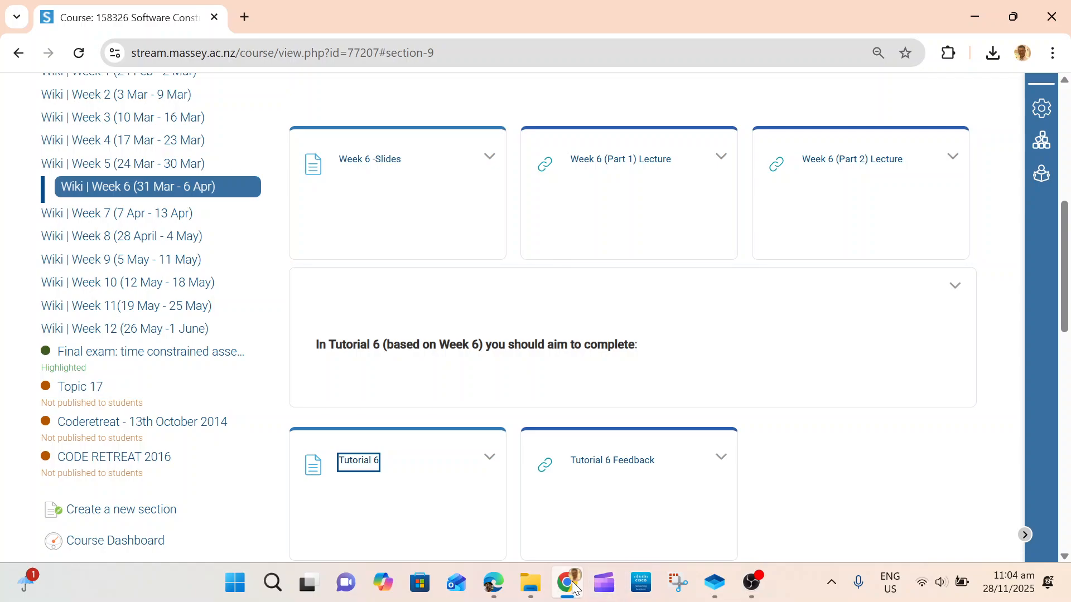
{"action": "mouse_move", "coordinate": [494, 583]}
{"action": "left_click", "coordinate": [503, 503]}
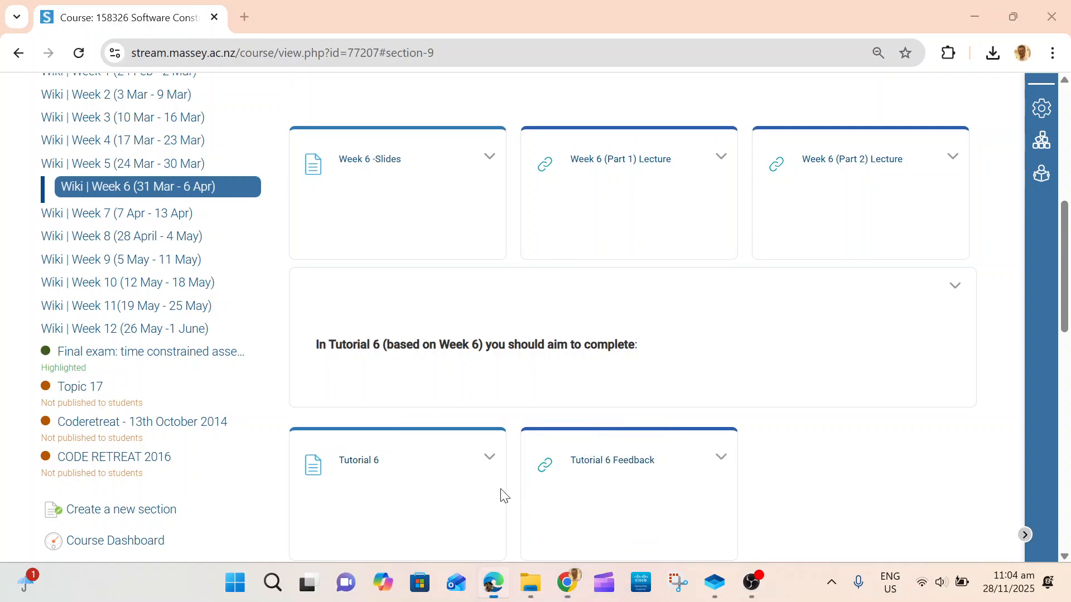
{"action": "left_click_drag", "start_coordinate": [415, 211], "coordinate": [418, 218]}
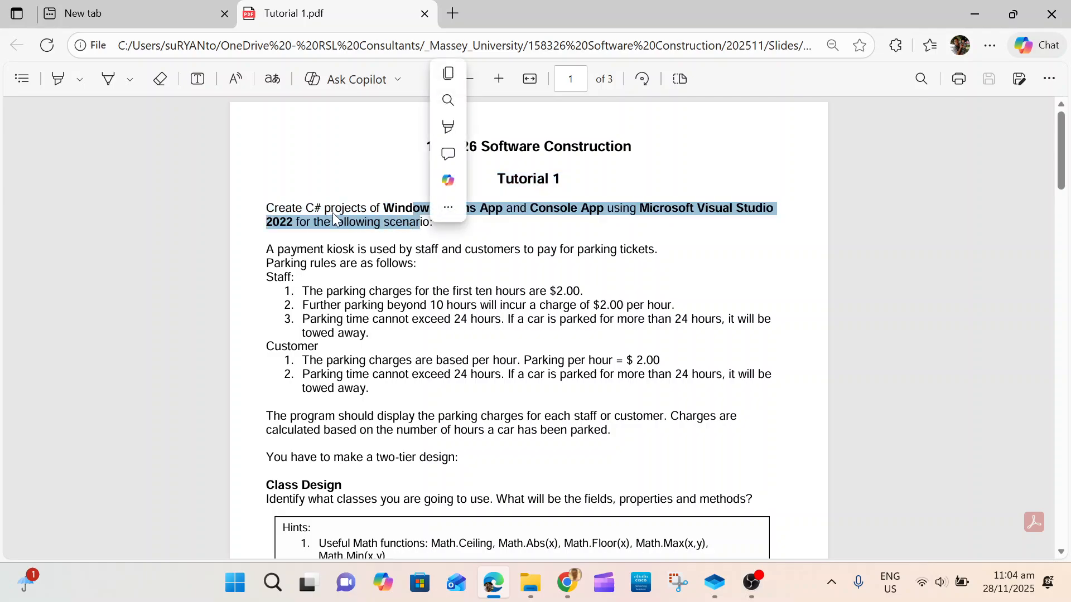
{"action": "left_click_drag", "start_coordinate": [322, 209], "coordinate": [325, 209]}
{"action": "left_click", "coordinate": [430, 238]}
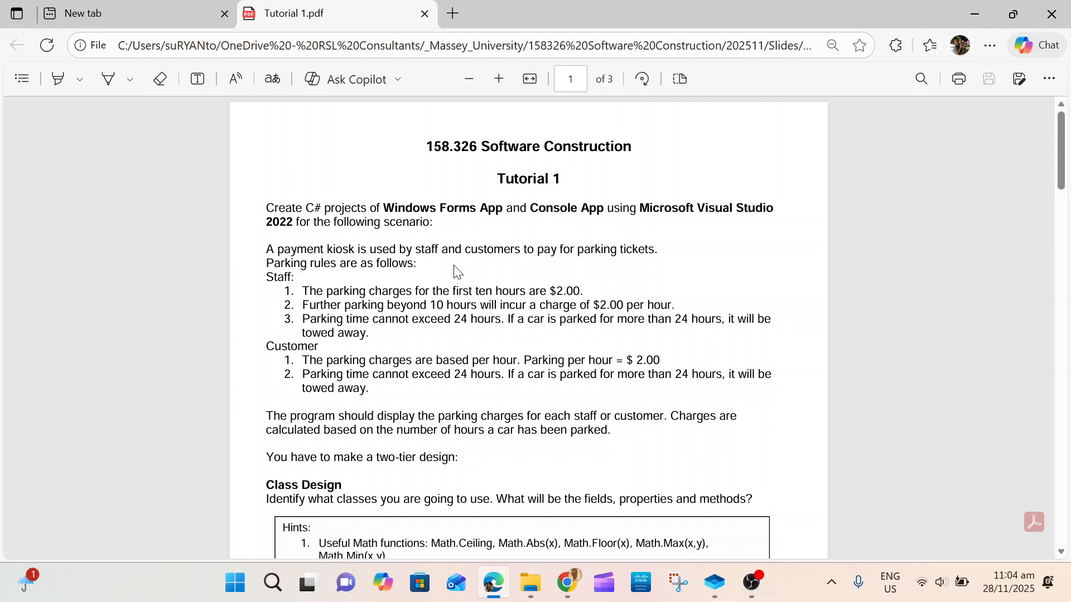
{"action": "left_click_drag", "start_coordinate": [532, 208], "coordinate": [602, 208]}
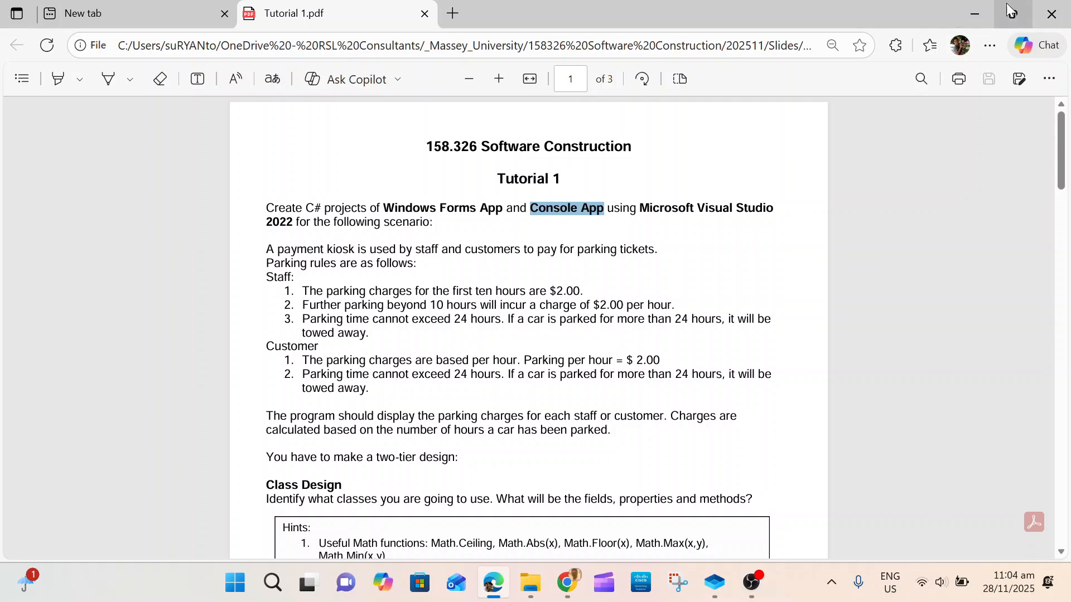
{"action": "left_click", "coordinate": [974, 14]}
Switch back to Visual Studio in Windows Sandbox and close the GitHub Copilot Chat pane
{"action": "mouse_move", "coordinate": [707, 600]}
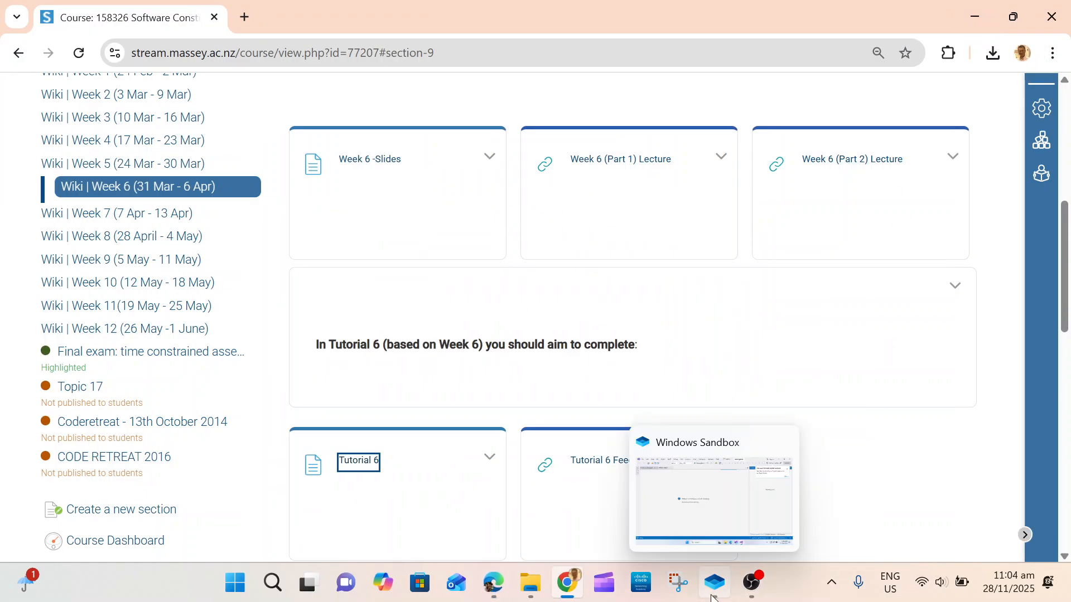
{"action": "left_click", "coordinate": [719, 592]}
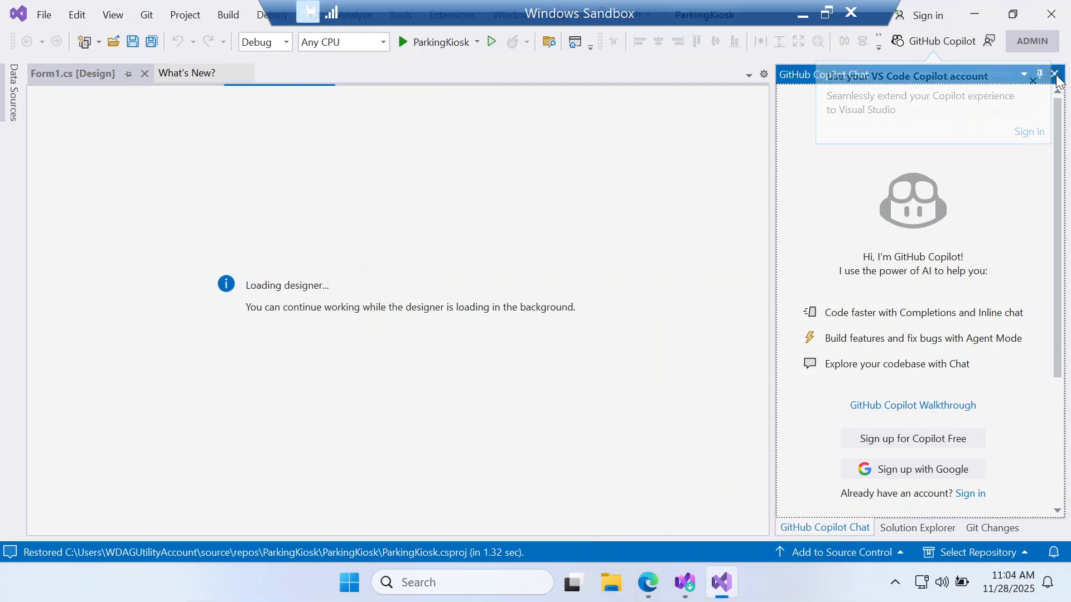
{"action": "left_click", "coordinate": [1055, 75]}
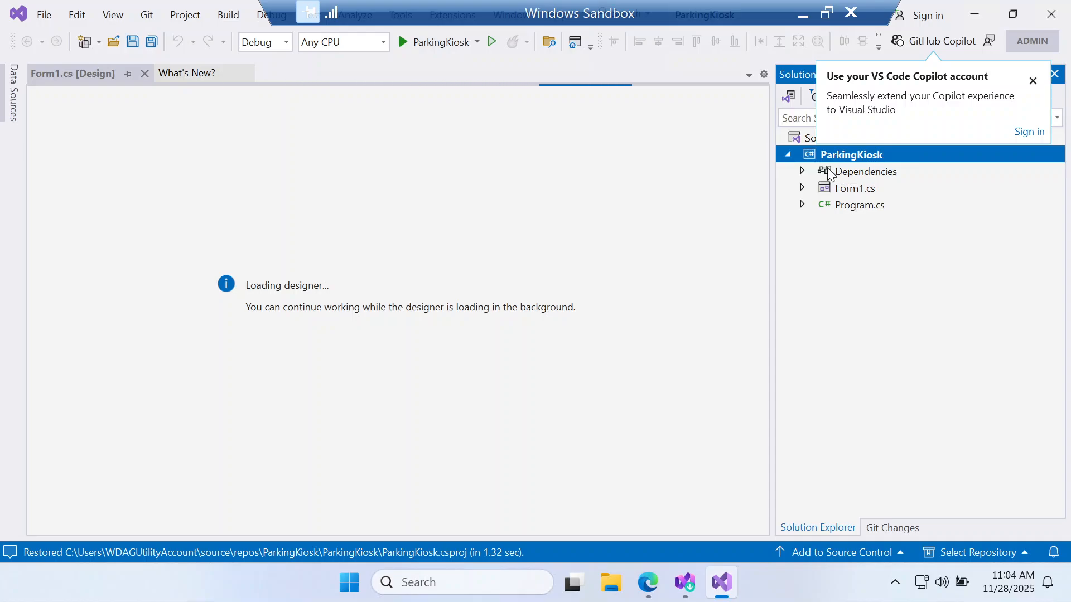
Start adding a new project to the ParkingKiosk solution and choose the C# Console App template
{"action": "left_click", "coordinate": [805, 138]}
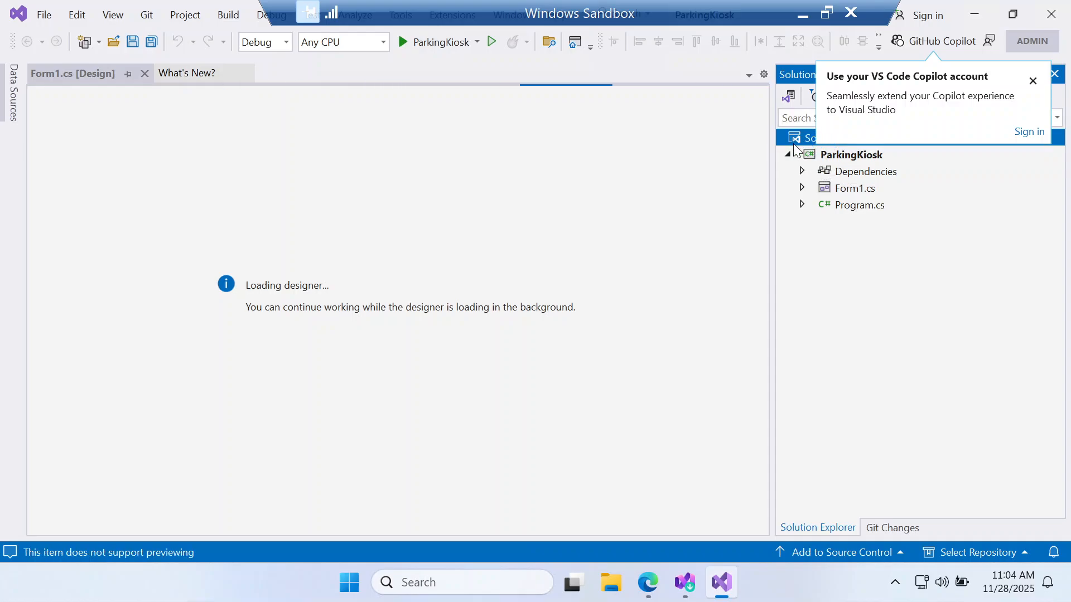
{"action": "right_click", "coordinate": [796, 135]}
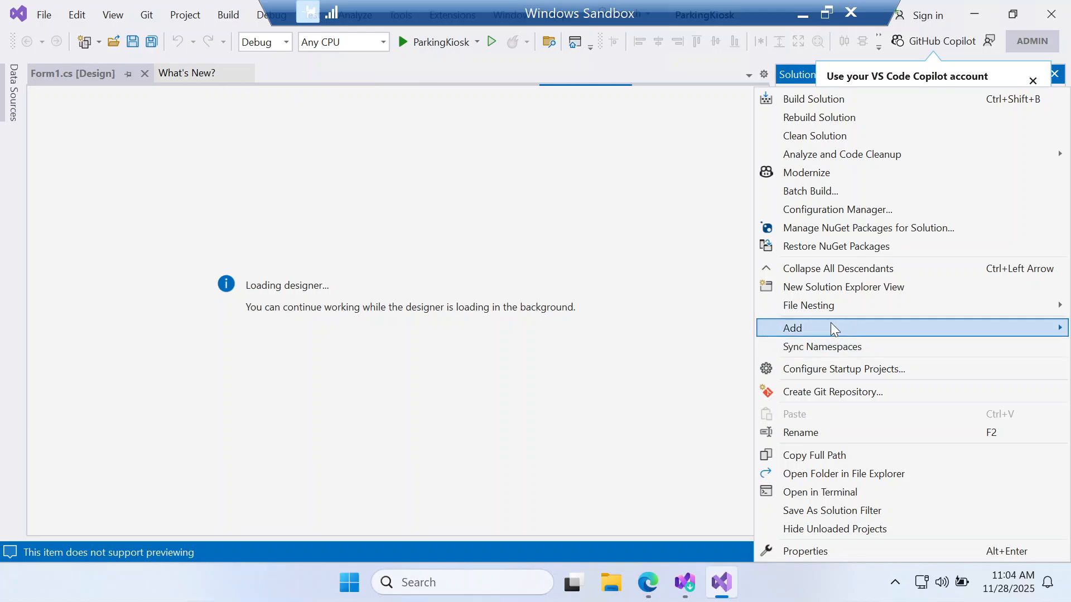
{"action": "mouse_move", "coordinate": [831, 322]}
{"action": "left_click", "coordinate": [605, 331]}
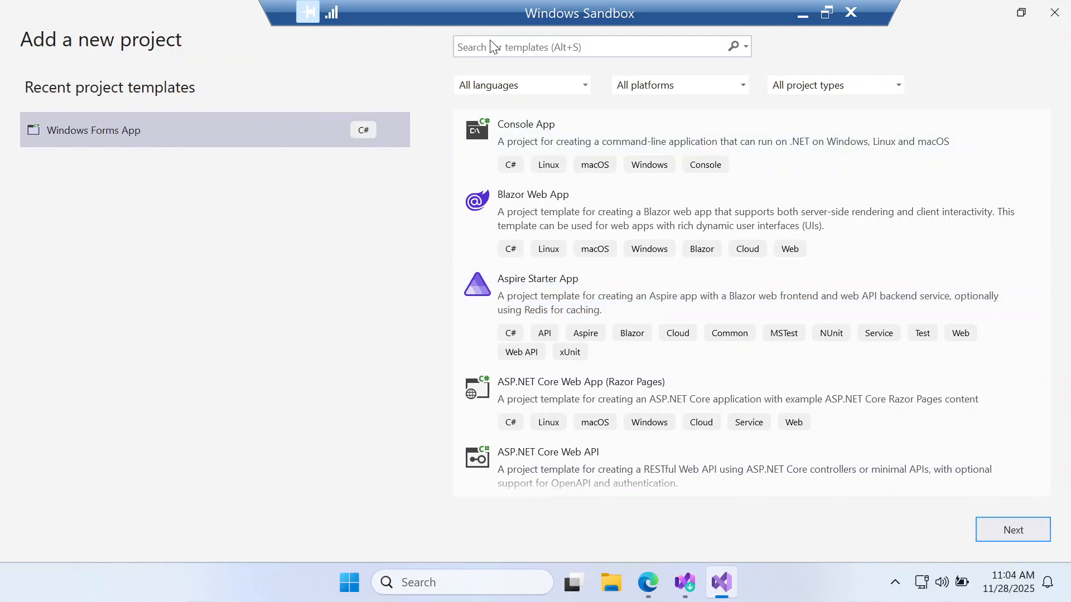
{"action": "left_click", "coordinate": [538, 134]}
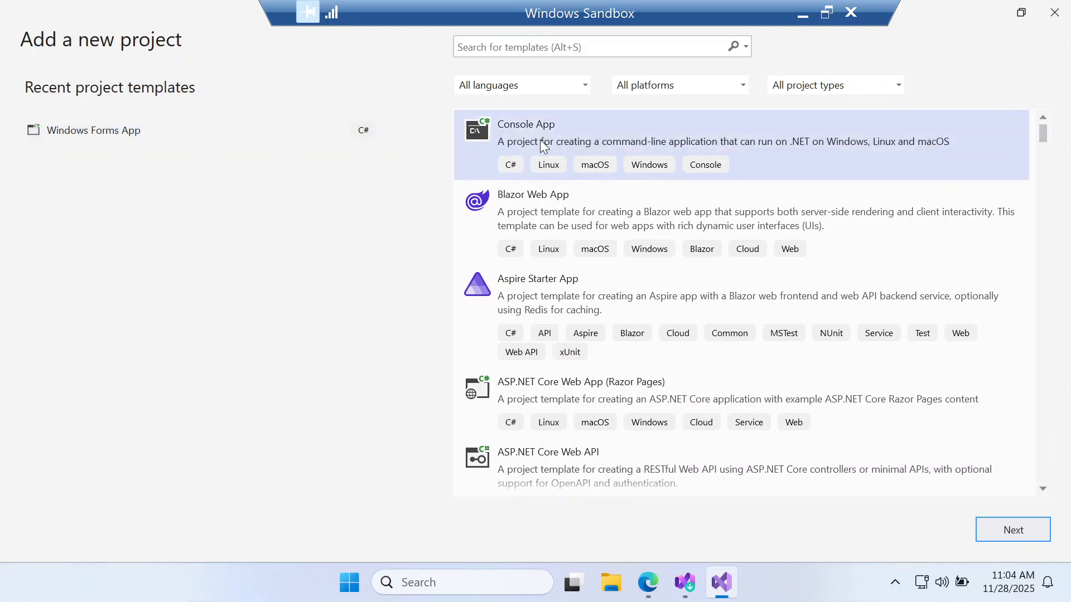
{"action": "left_click", "coordinate": [1015, 533]}
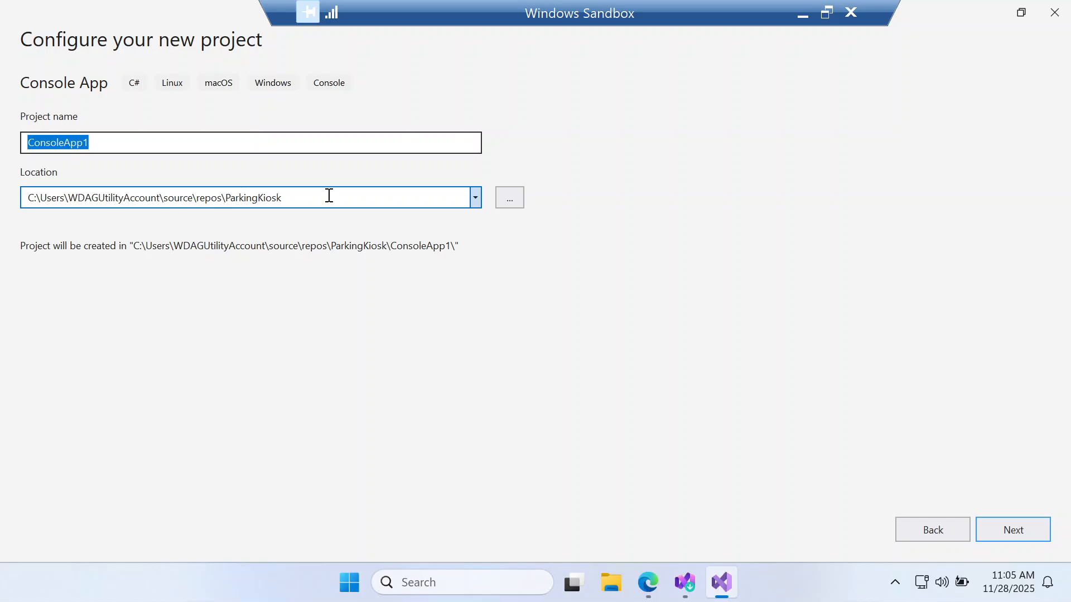
Name the console project ParkingConsole, keep the default location and .NET 8.0 (Long Term Support), and create it
{"action": "type", "text": "ParkingCons"}
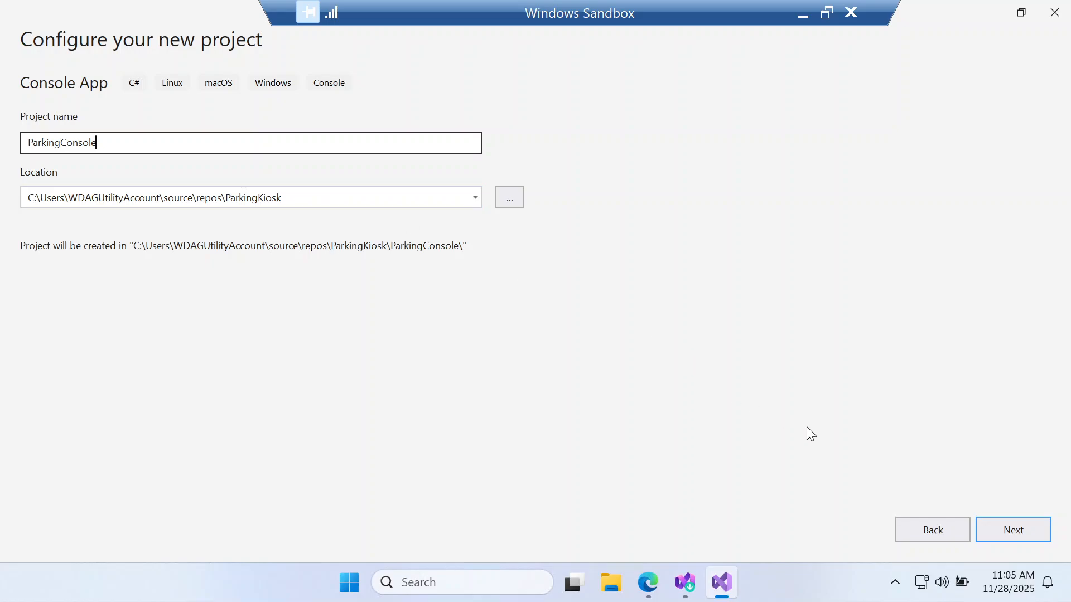
{"action": "left_click", "coordinate": [1018, 533]}
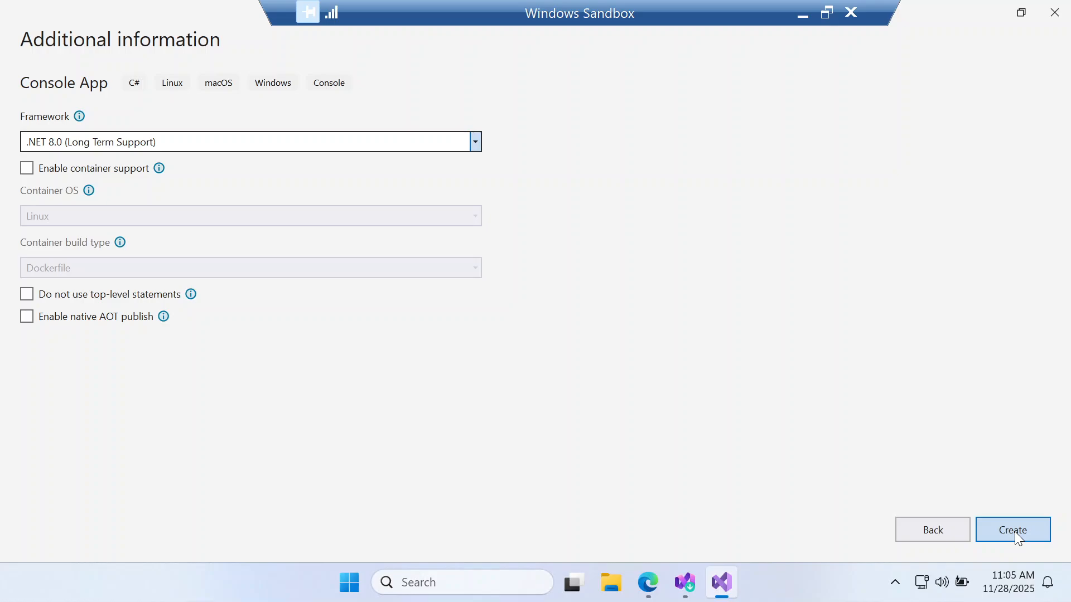
{"action": "left_click", "coordinate": [1015, 532]}
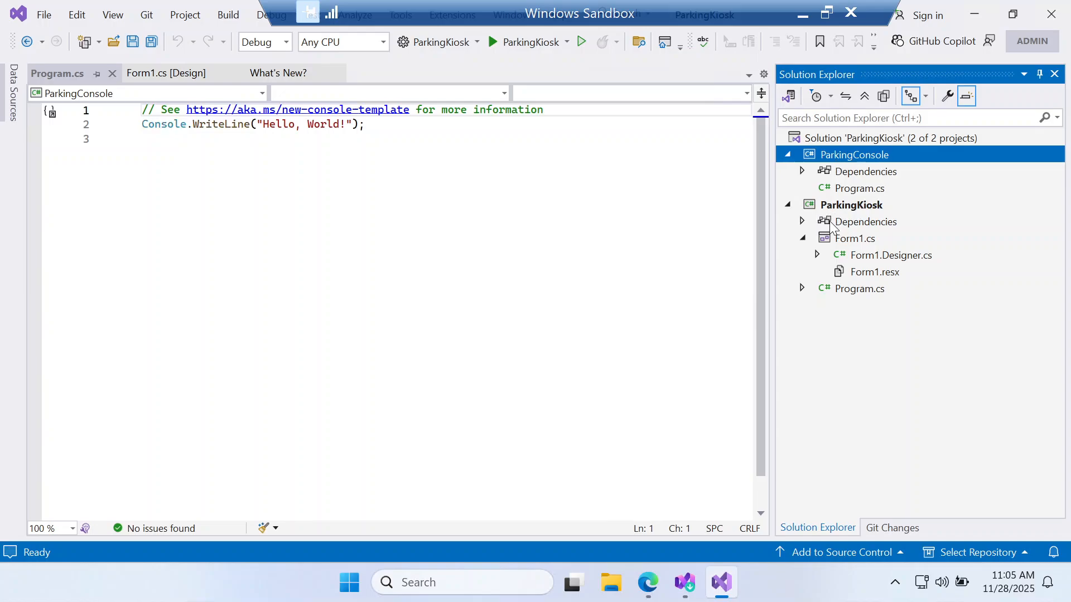
Open the Form1 designer of the ParkingKiosk project and show the Toolbox pinned beside it
{"action": "left_click", "coordinate": [834, 139]}
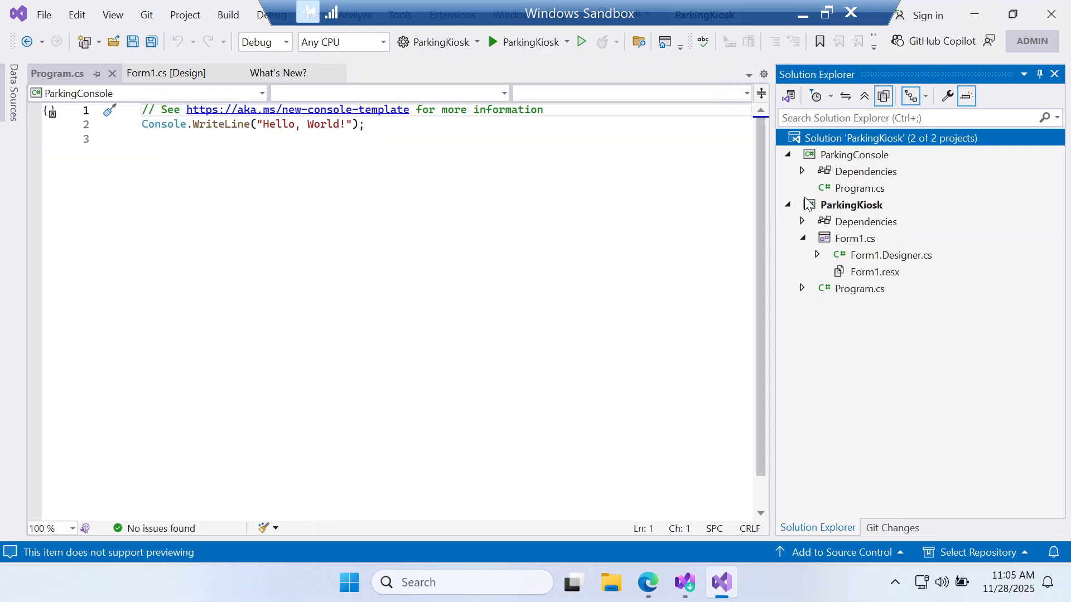
{"action": "left_click", "coordinate": [861, 240]}
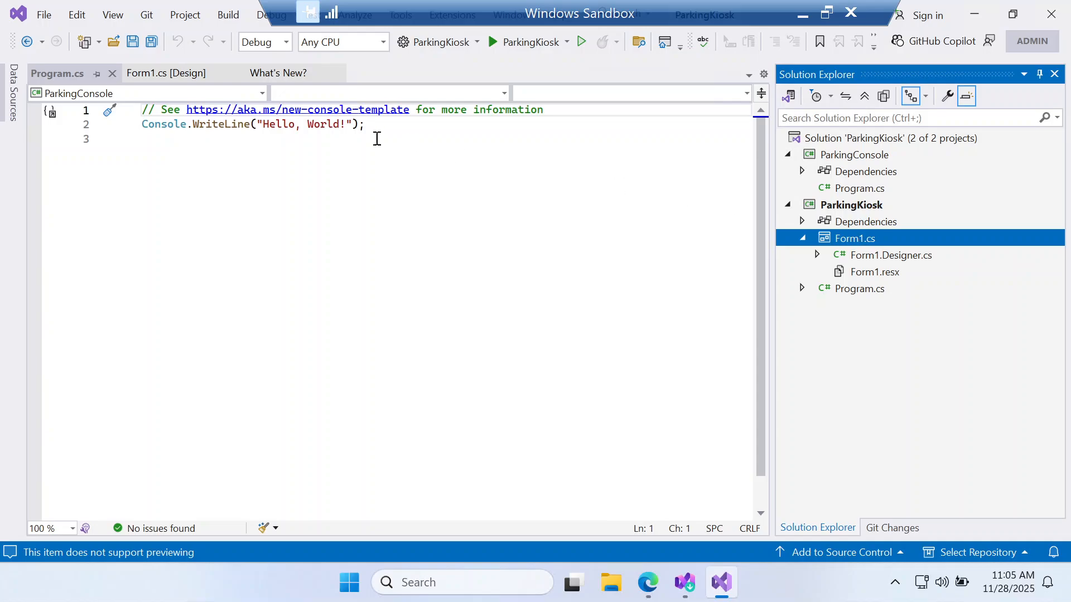
{"action": "left_click", "coordinate": [186, 72]}
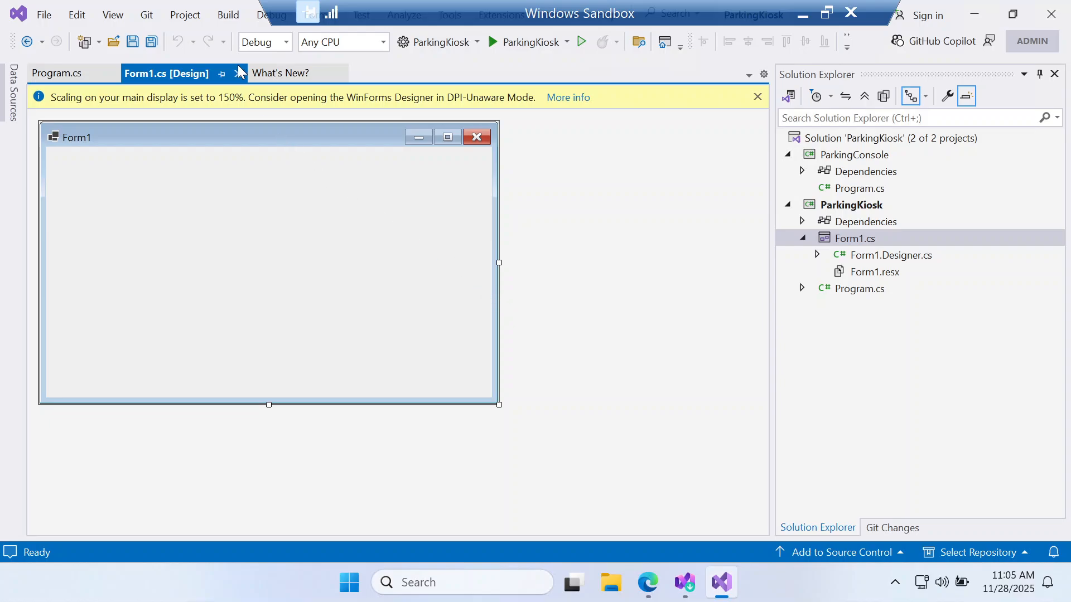
{"action": "left_click", "coordinate": [113, 16]}
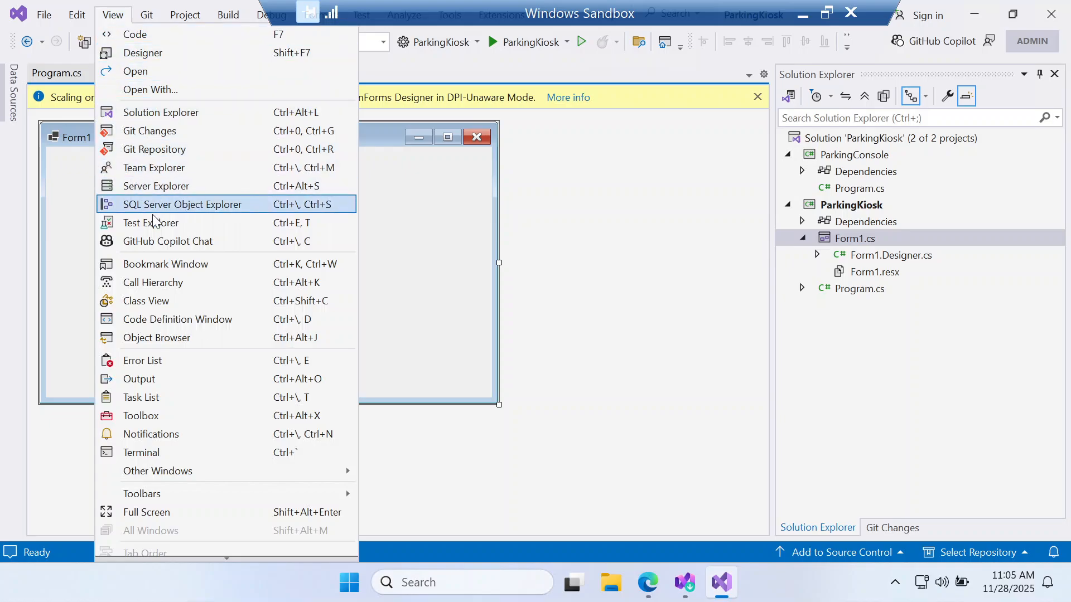
{"action": "left_click", "coordinate": [138, 415]}
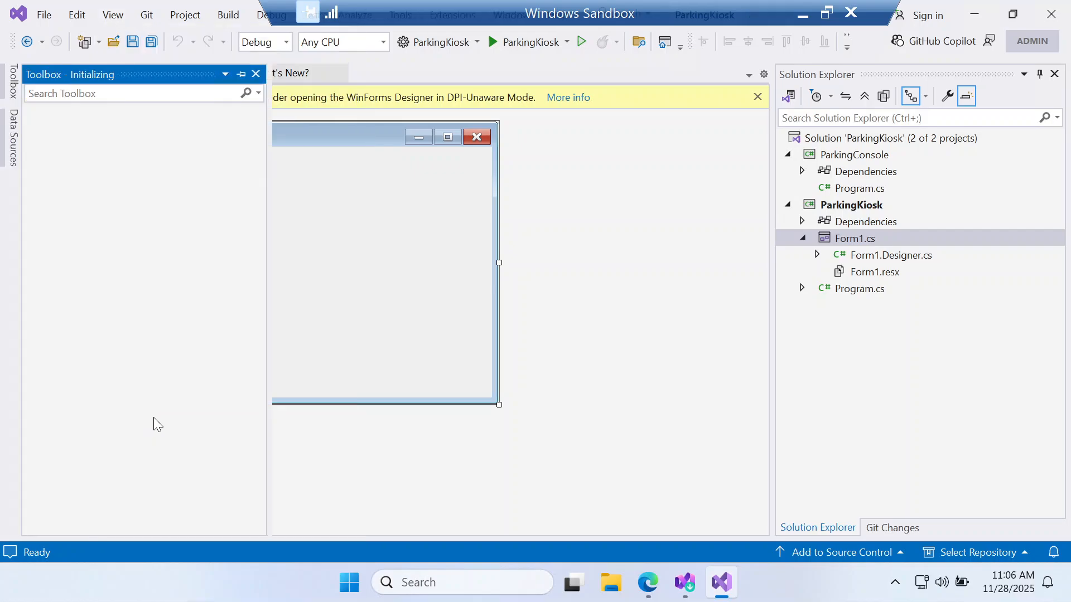
{"action": "left_click", "coordinate": [243, 75]}
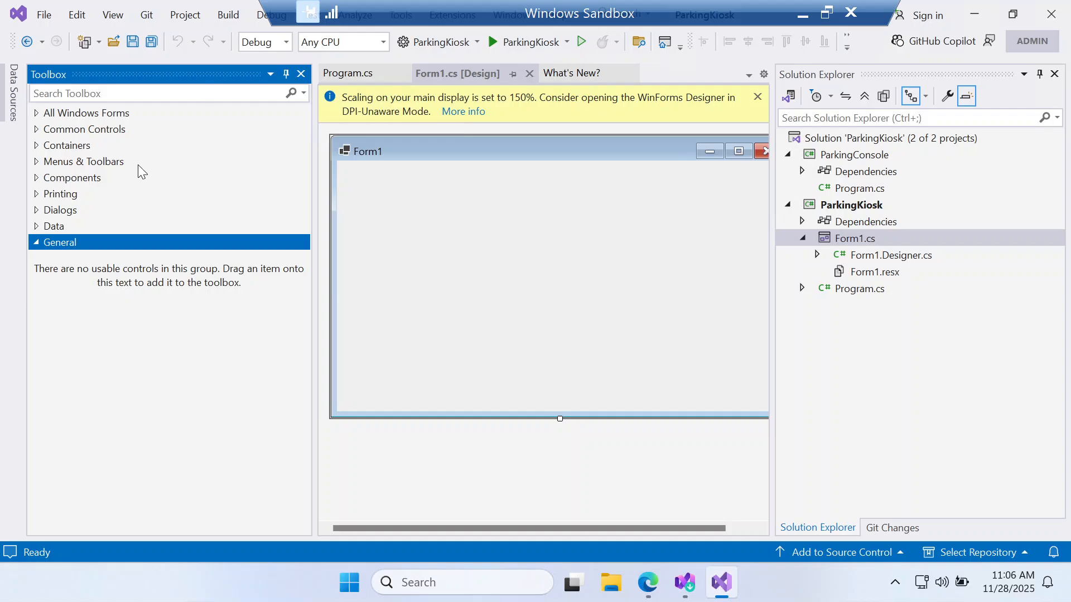
Expand the All Windows Forms controls and place a Button in the middle of Form1
{"action": "left_click", "coordinate": [34, 113]}
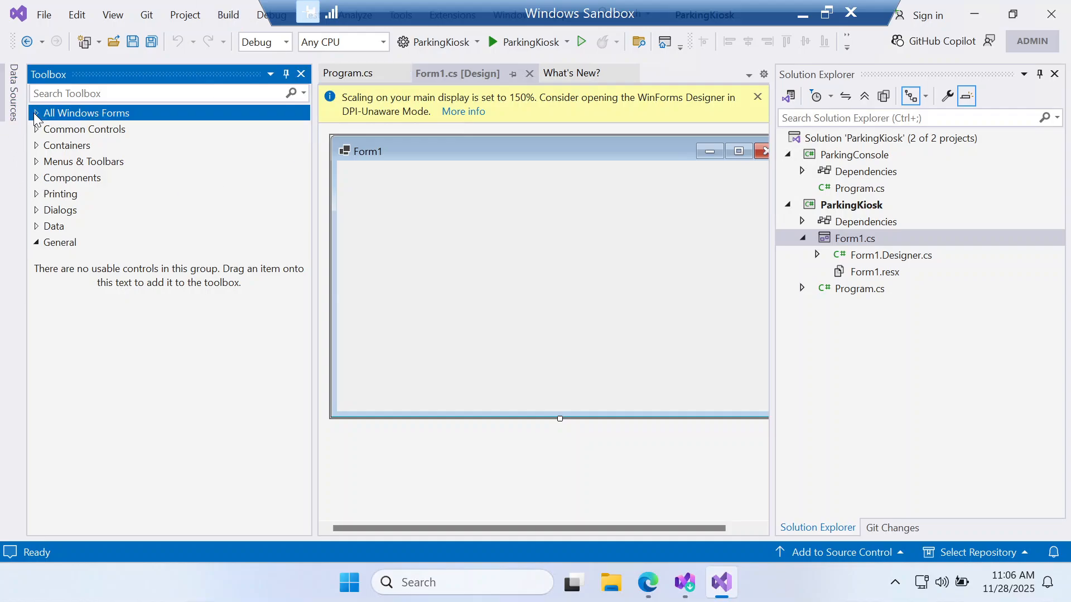
{"action": "left_click", "coordinate": [85, 183]}
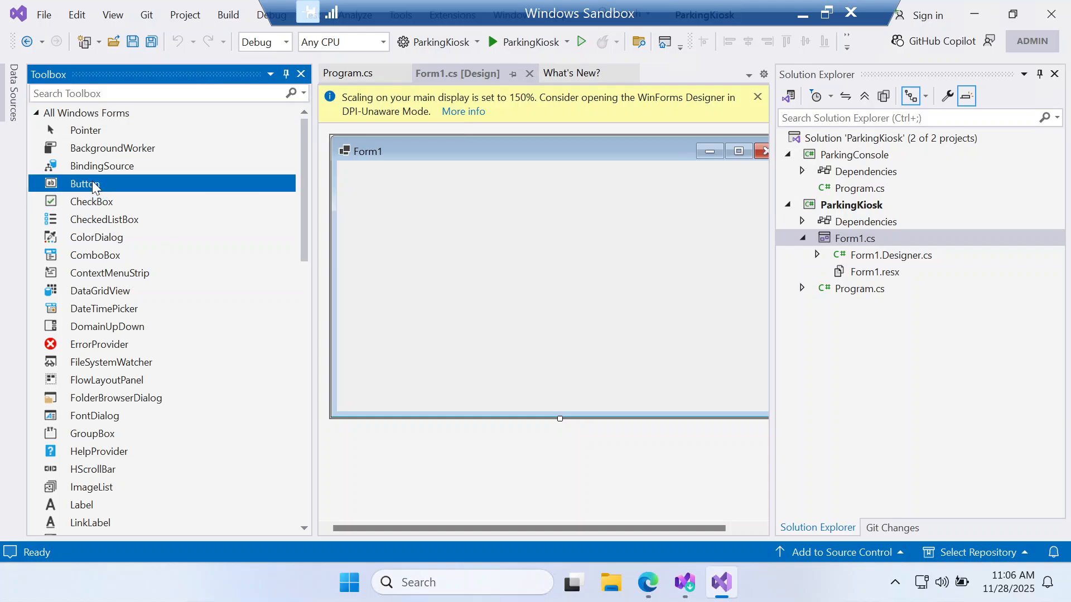
{"action": "left_click", "coordinate": [545, 304]}
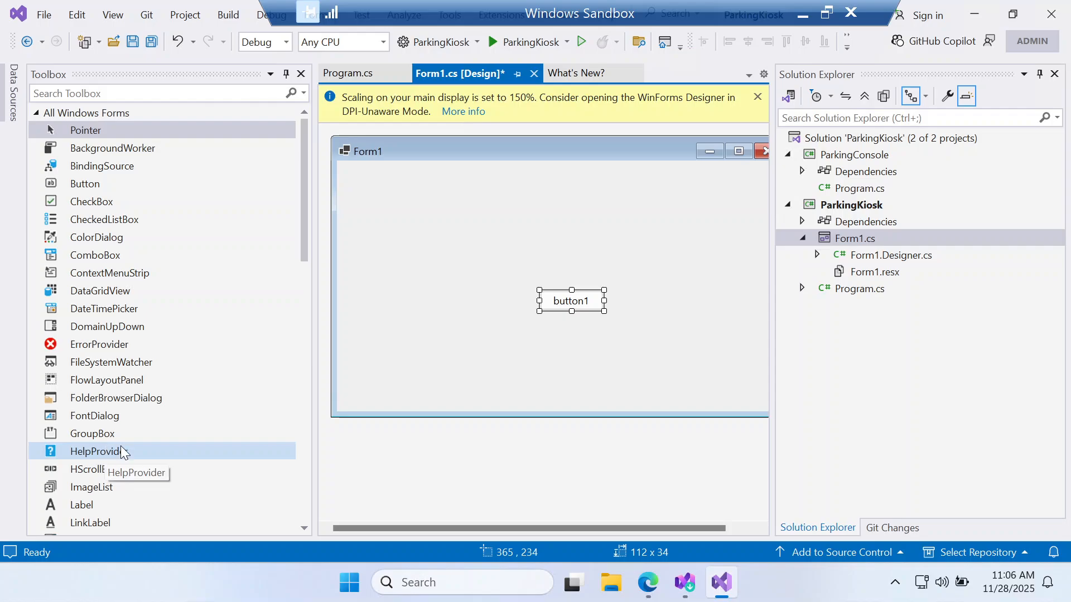
Place a TextBox near the upper edge of Form1 and move the button so it sits beneath it
{"action": "scroll", "coordinate": [120, 446], "scroll_direction": "down", "scroll_amount": 5}
{"action": "scroll", "coordinate": [112, 430], "scroll_direction": "down", "scroll_amount": 3}
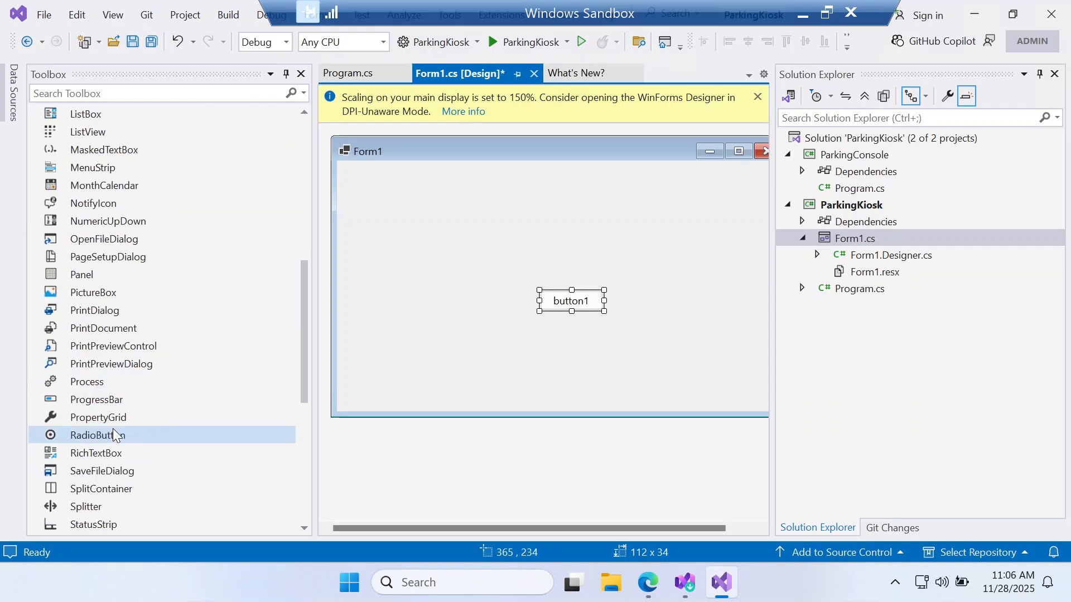
{"action": "scroll", "coordinate": [102, 400], "scroll_direction": "down", "scroll_amount": 3}
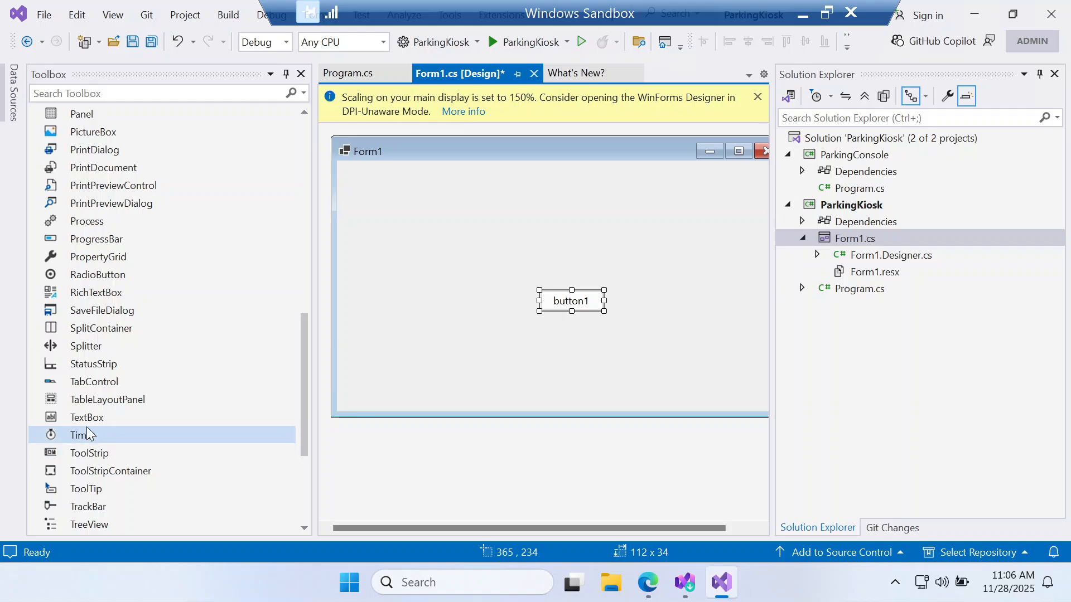
{"action": "left_click_drag", "start_coordinate": [87, 419], "coordinate": [493, 179]}
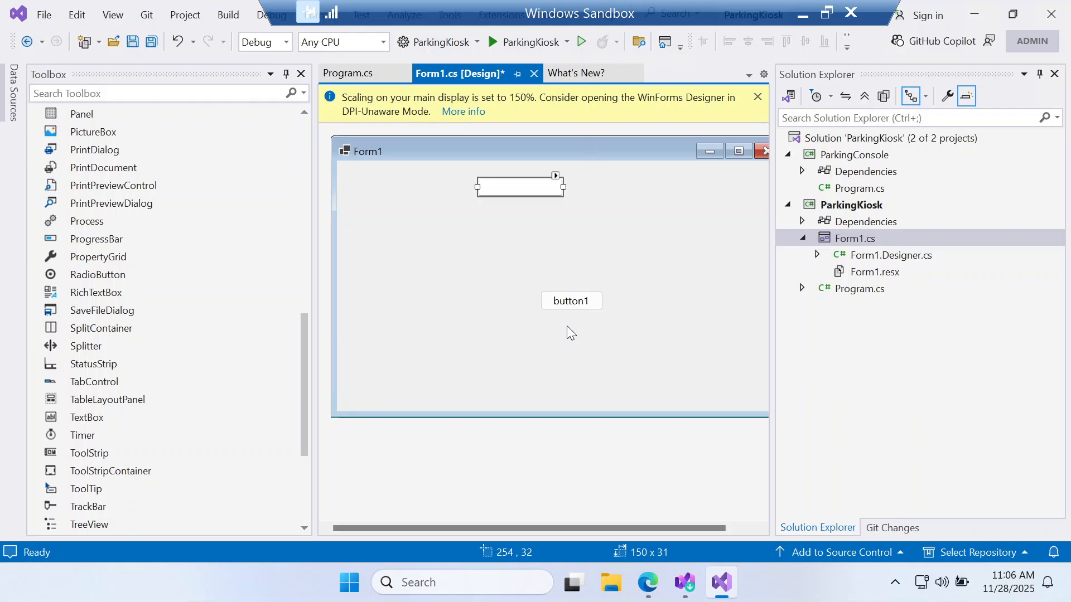
{"action": "left_click_drag", "start_coordinate": [565, 306], "coordinate": [513, 301]}
Generate the button's click event handler and expand ParkingKiosk's Program.cs down to the members of its Program class
{"action": "double_click", "coordinate": [517, 299]}
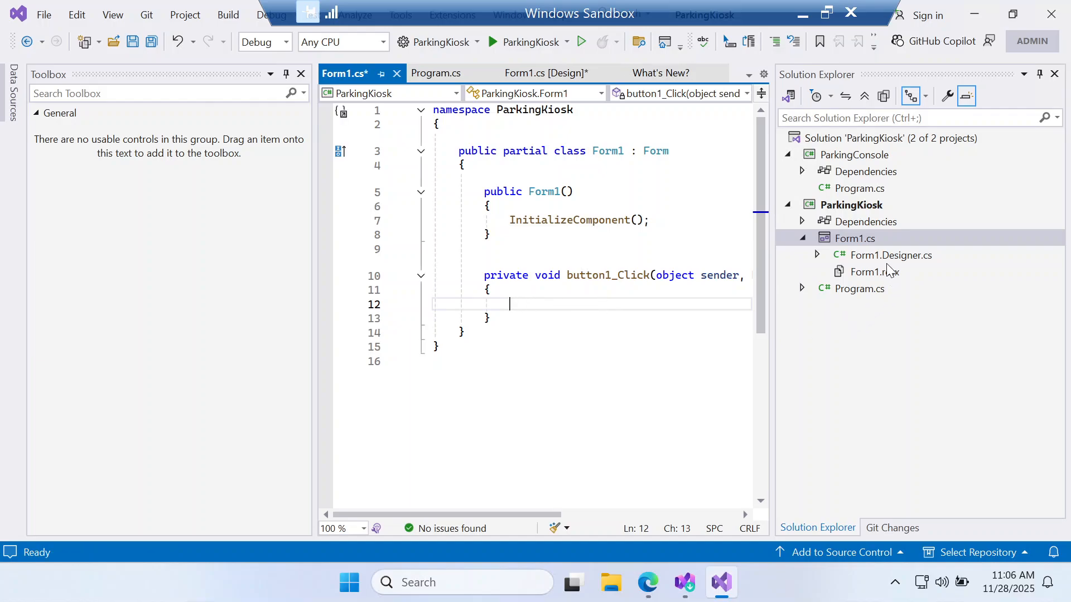
{"action": "left_click", "coordinate": [803, 290]}
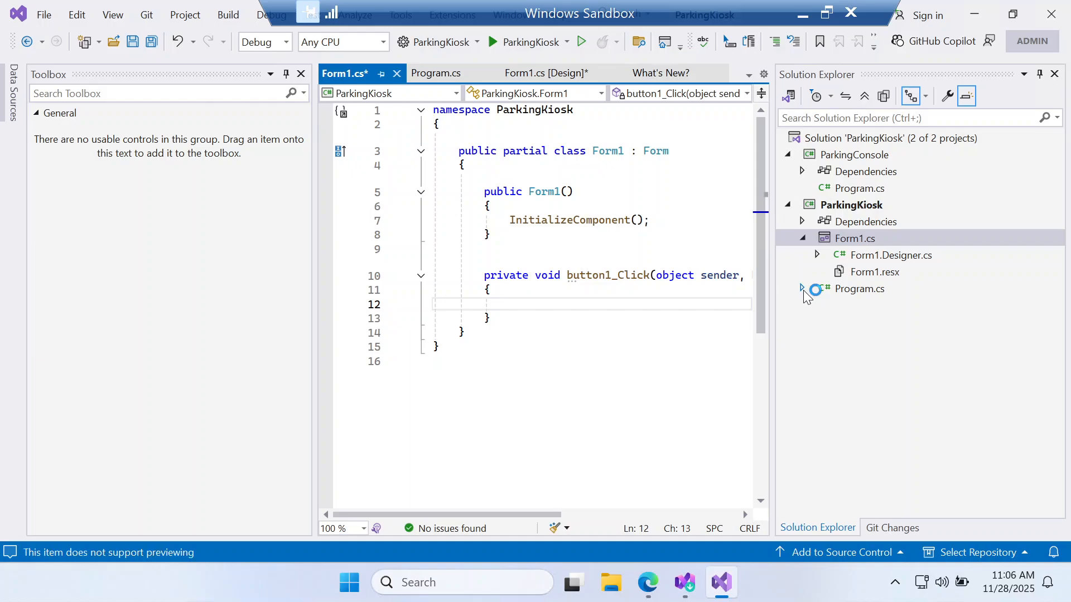
{"action": "left_click", "coordinate": [817, 305]}
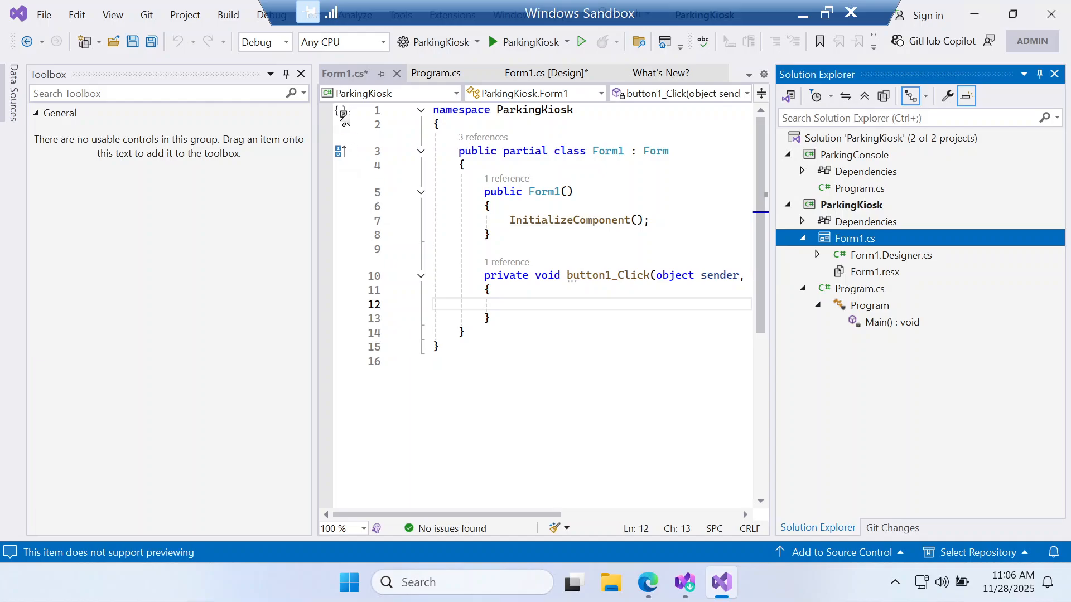
Return to the Form1 designer and display the text box's properties
{"action": "left_click", "coordinate": [536, 77]}
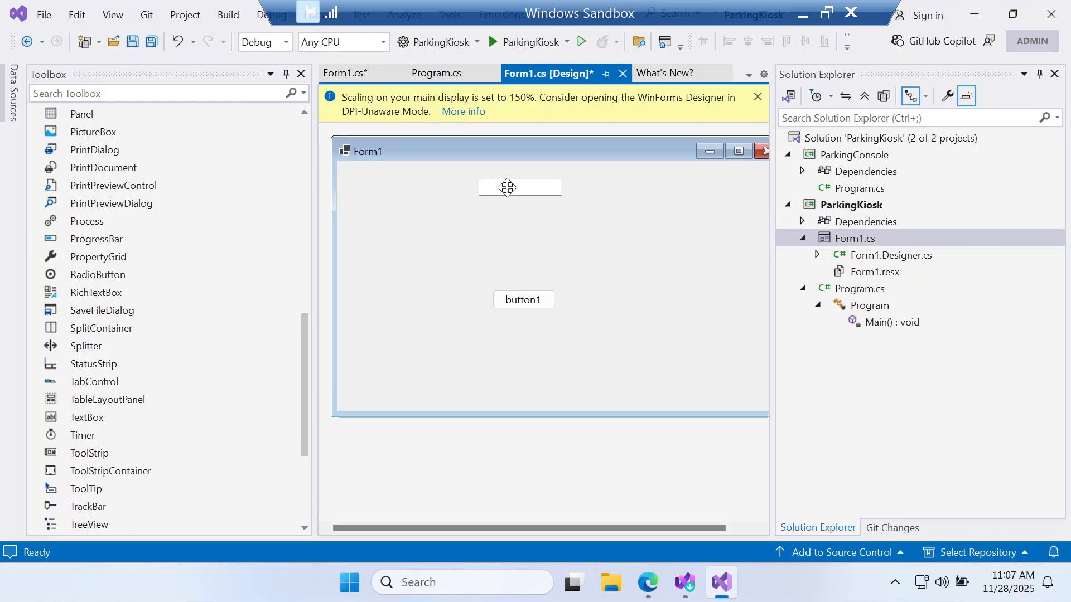
{"action": "left_click", "coordinate": [506, 188]}
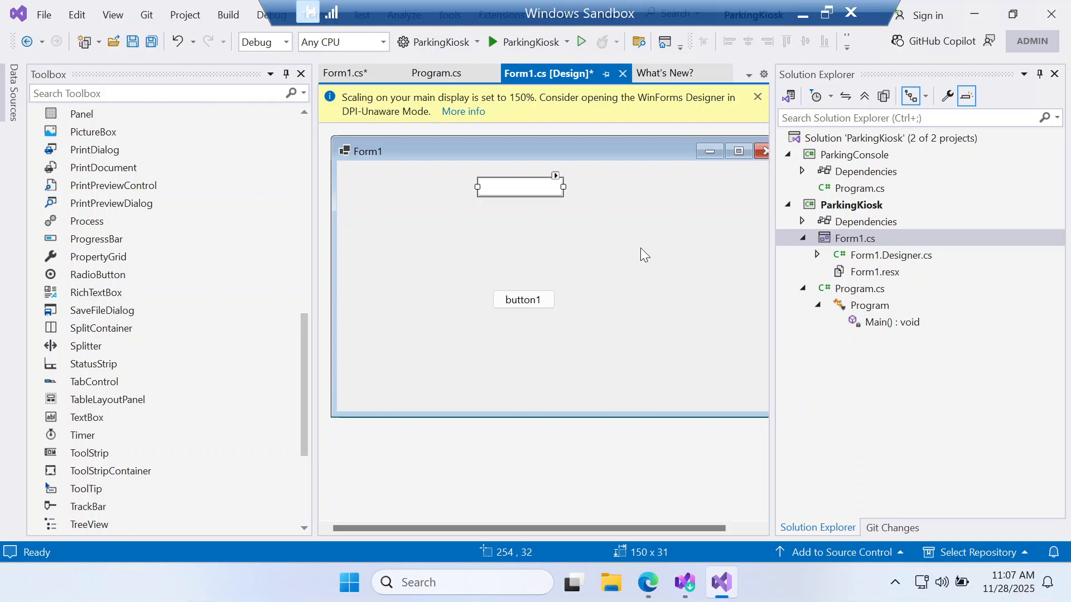
{"action": "right_click", "coordinate": [539, 190]}
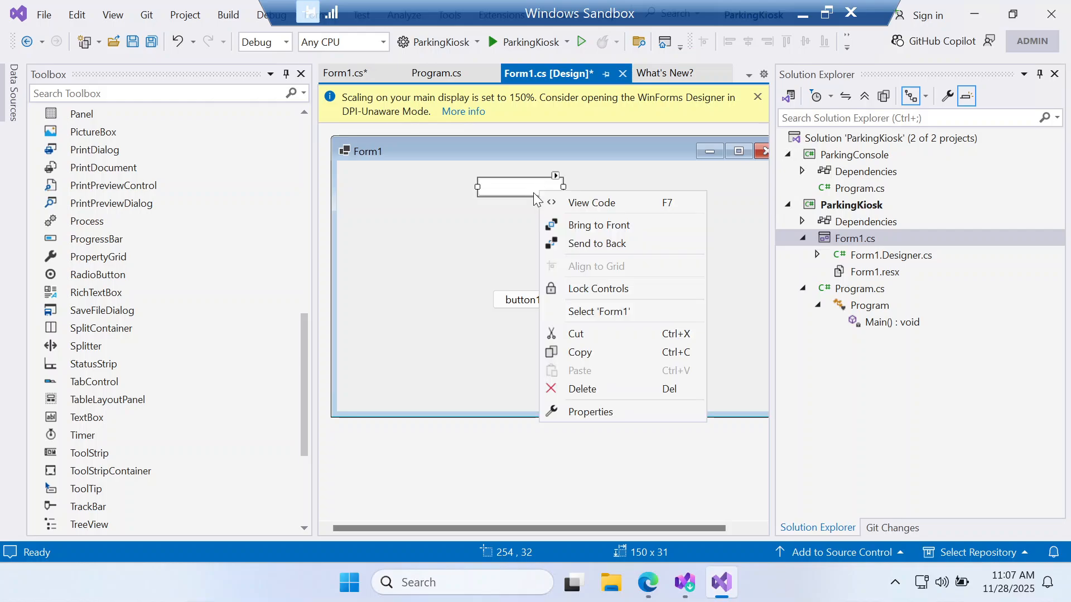
{"action": "left_click", "coordinate": [581, 416]}
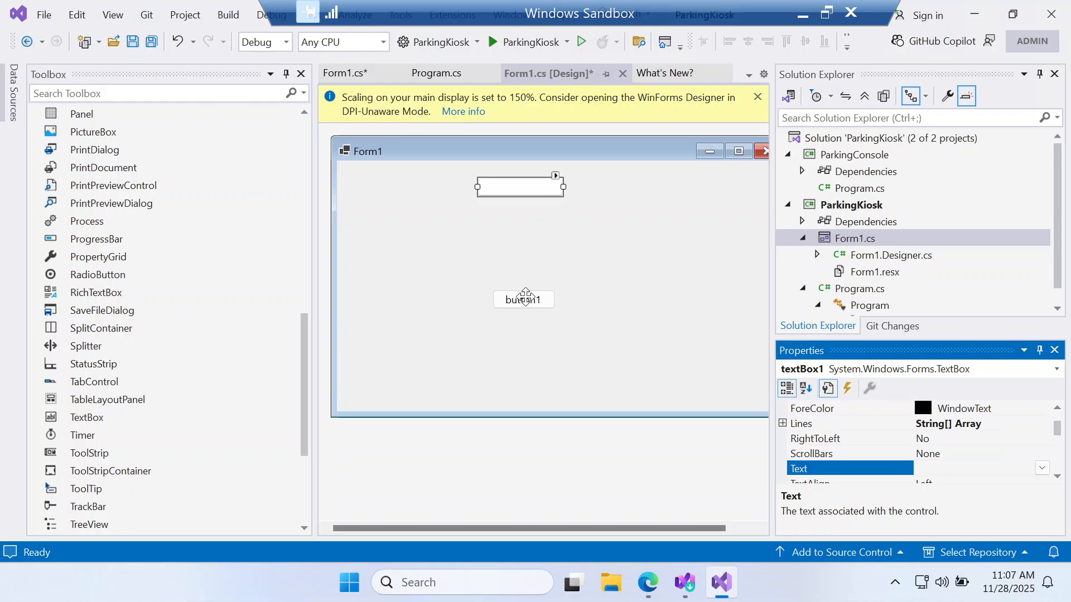
Open button1's click handler from the form designer and add the statement textBox1.Text = "Hallo World !"; to its body
{"action": "left_click", "coordinate": [526, 298]}
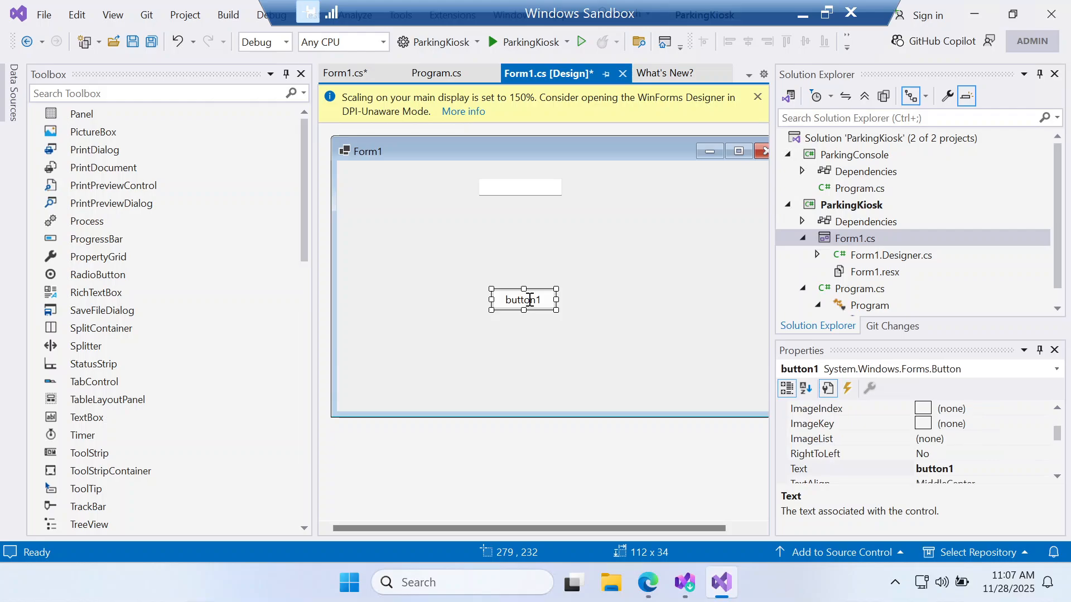
{"action": "double_click", "coordinate": [530, 300]}
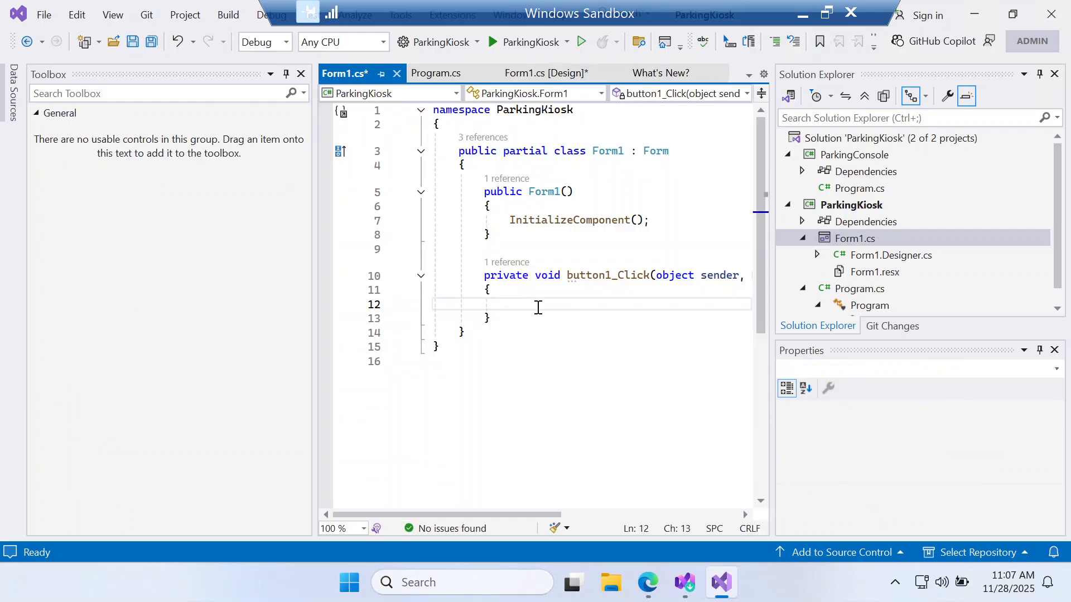
{"action": "type", "text": "tex"}
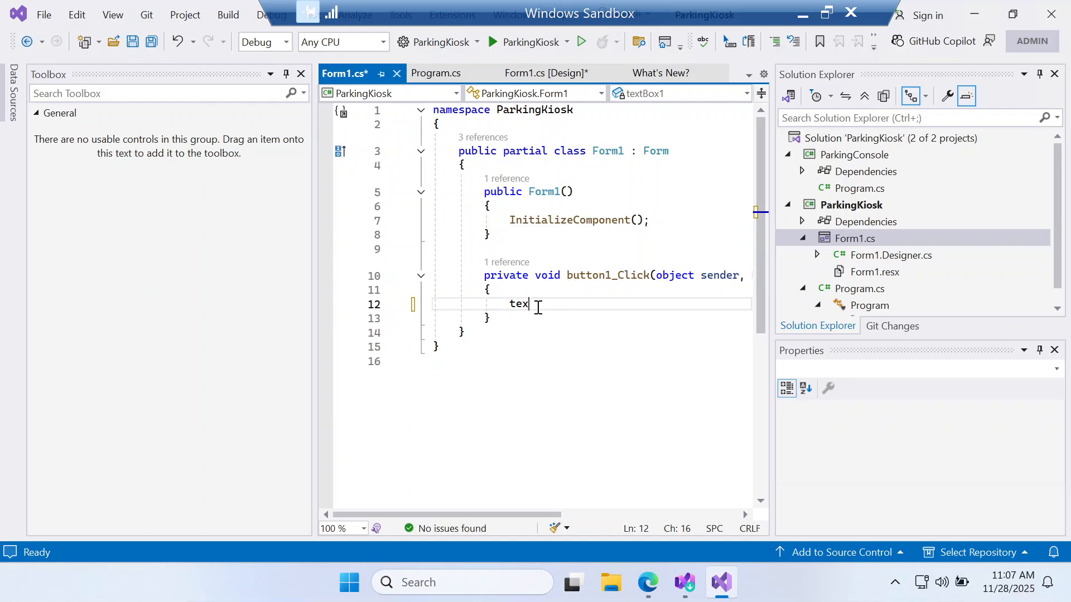
{"action": "type", "text": "tBo"}
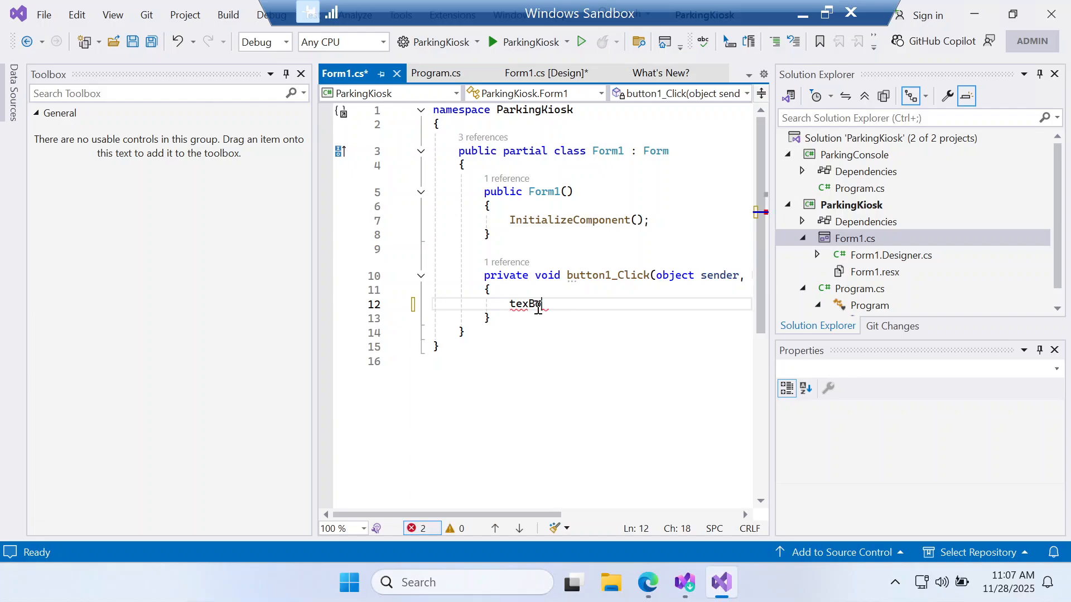
{"action": "type", "text": "x1.text"}
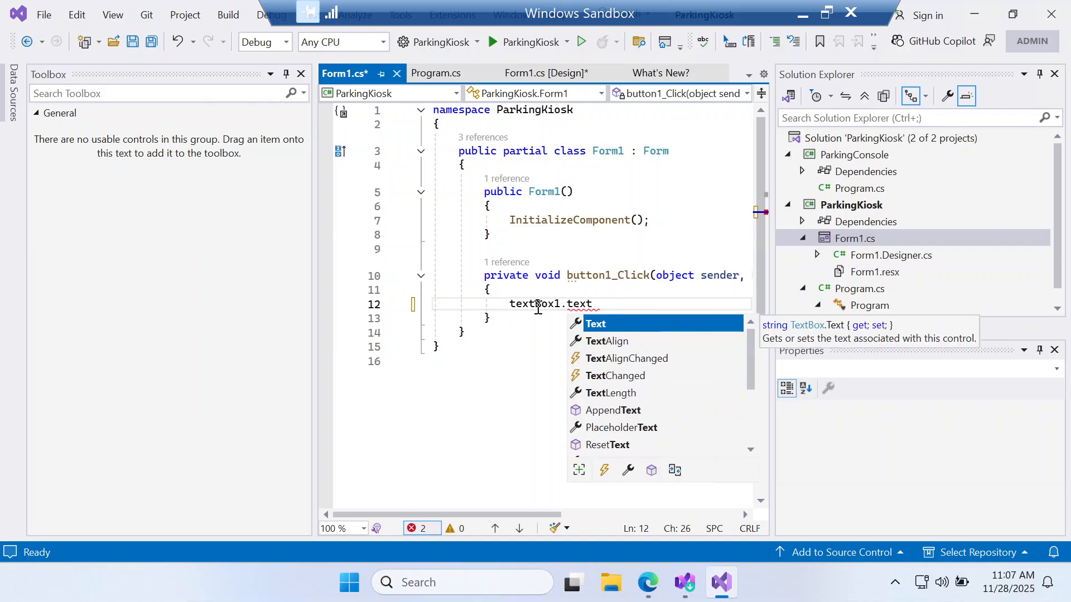
{"action": "key", "text": "Tab"}
{"action": "type", "text": "= "}
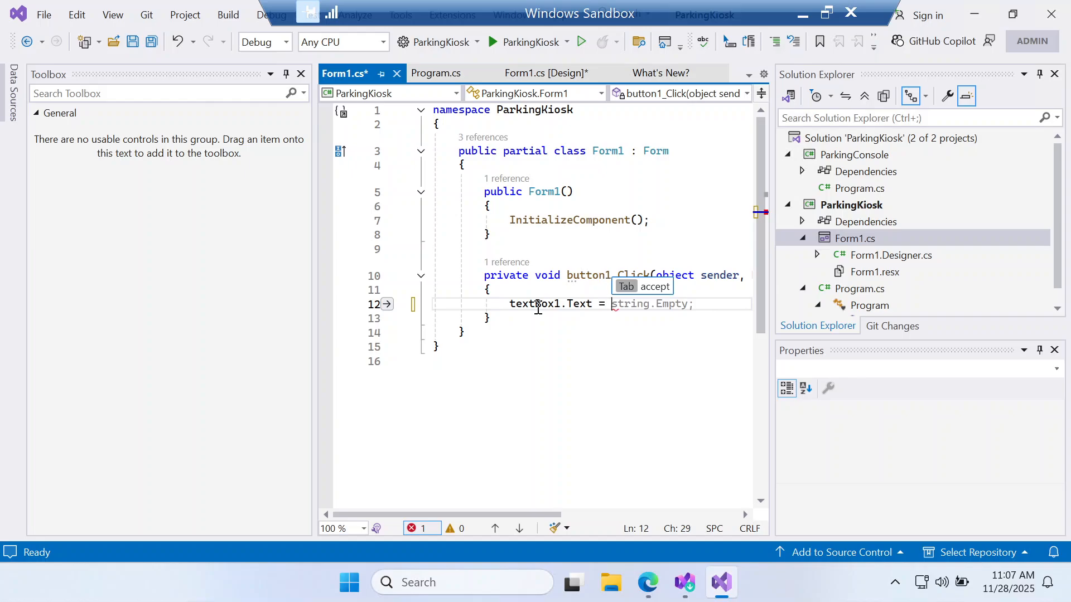
{"action": "type", "text": "\"Hallo World"}
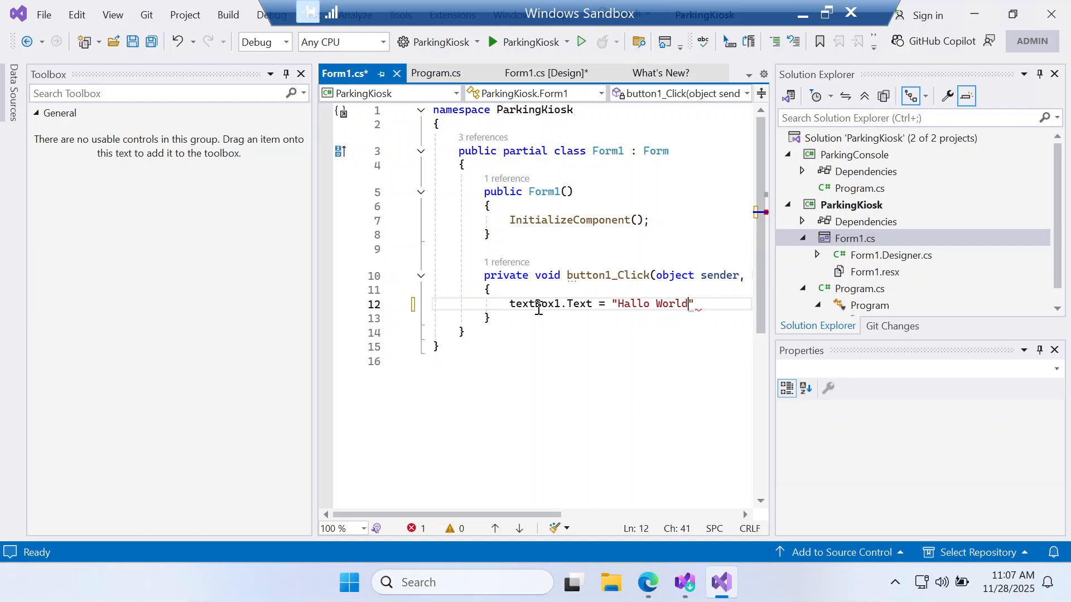
{"action": "type", "text": " !\";"}
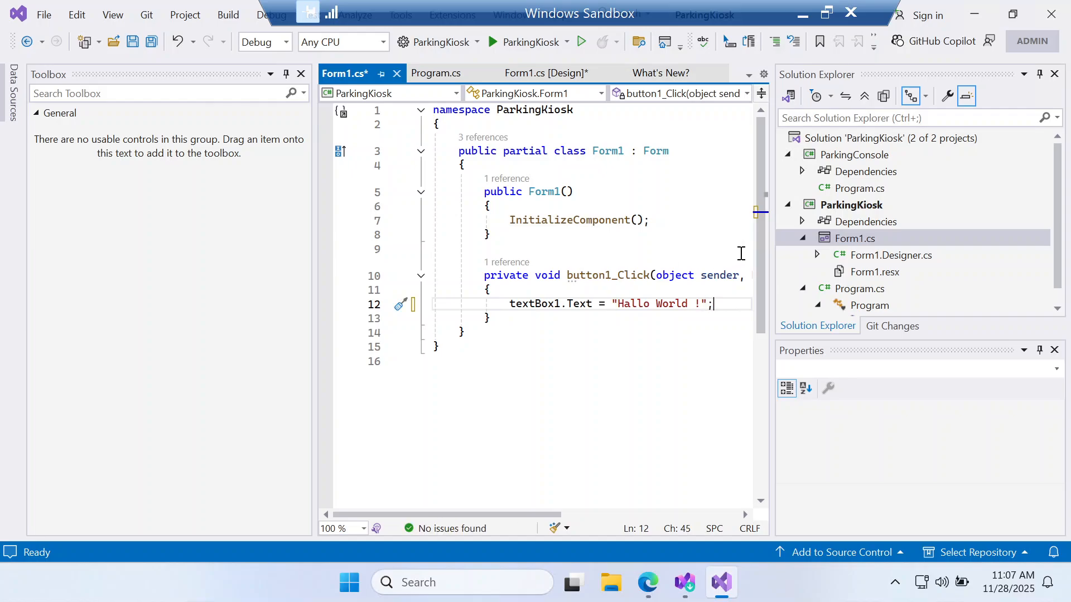
{"action": "left_click", "coordinate": [650, 223]}
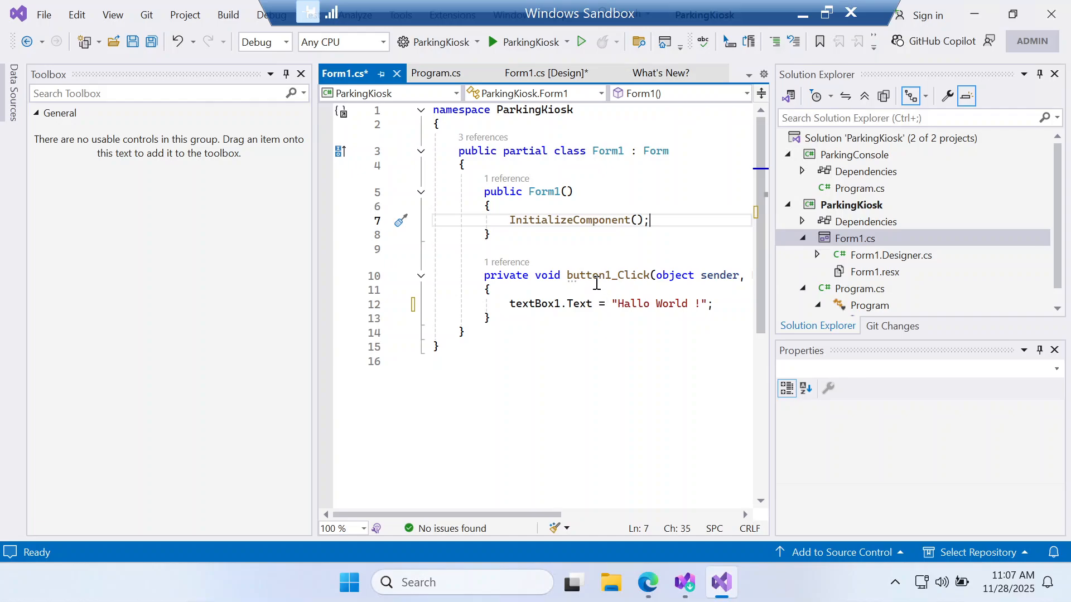
{"action": "mouse_move", "coordinate": [602, 280]}
Open the ParkingKiosk project file, build the ParkingKiosk project and review the build output
{"action": "left_click", "coordinate": [857, 207]}
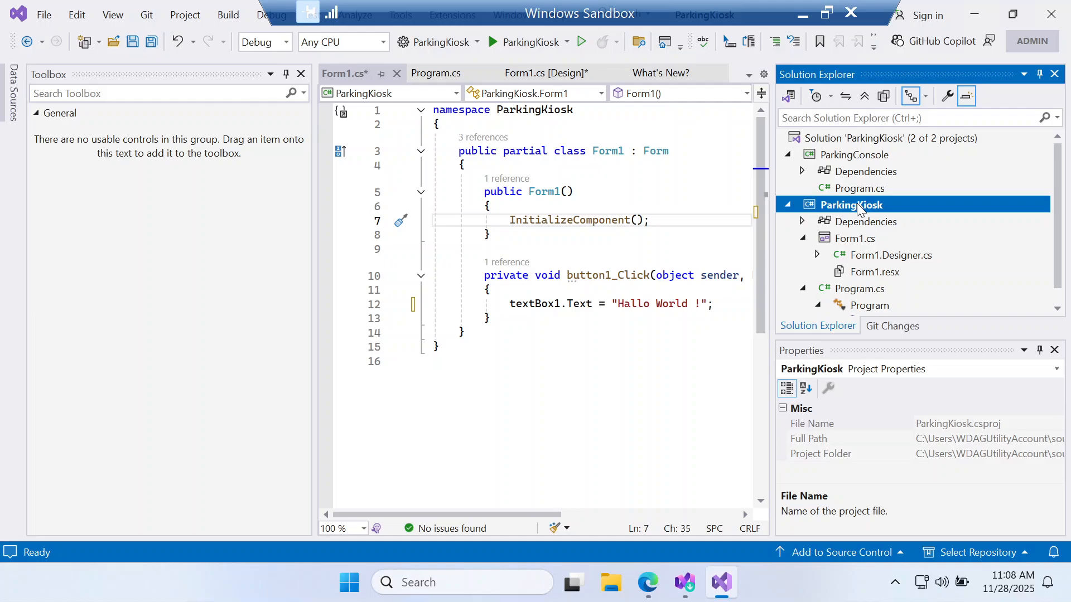
{"action": "double_click", "coordinate": [858, 207]}
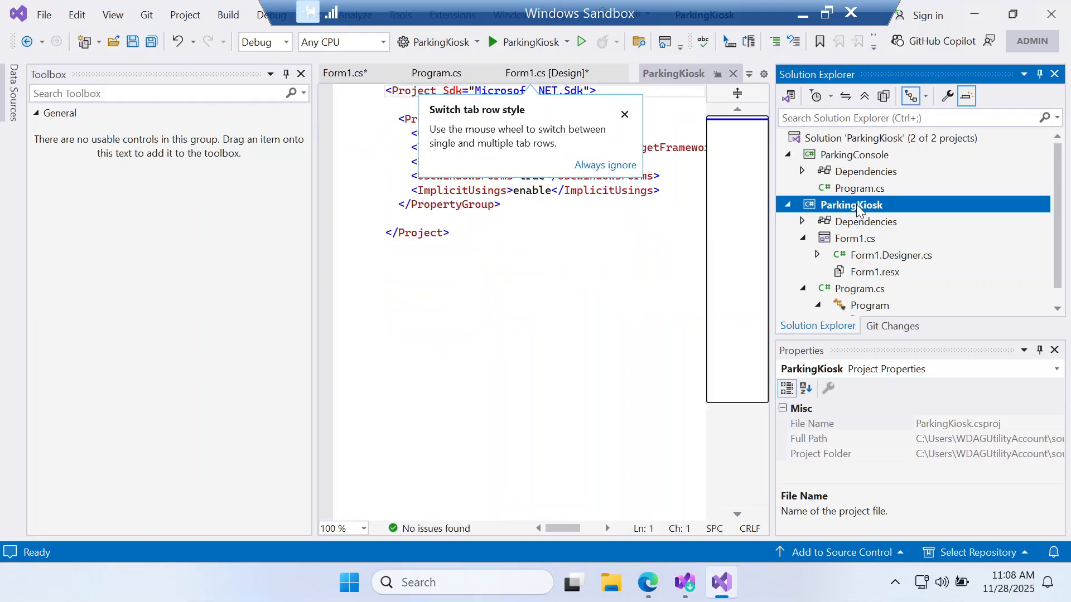
{"action": "right_click", "coordinate": [858, 206]}
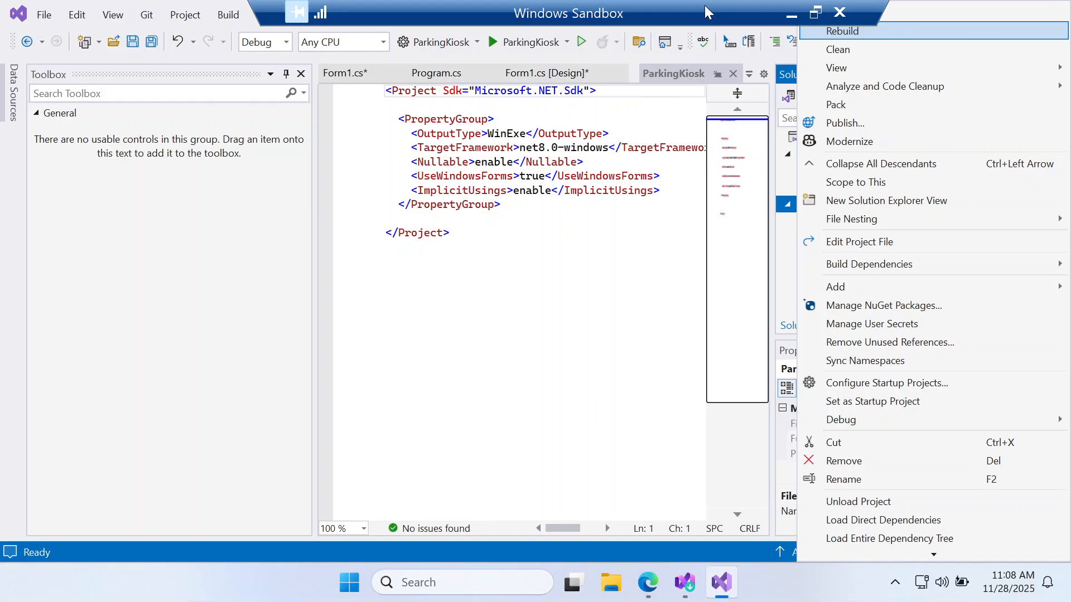
{"action": "left_click", "coordinate": [881, 12]}
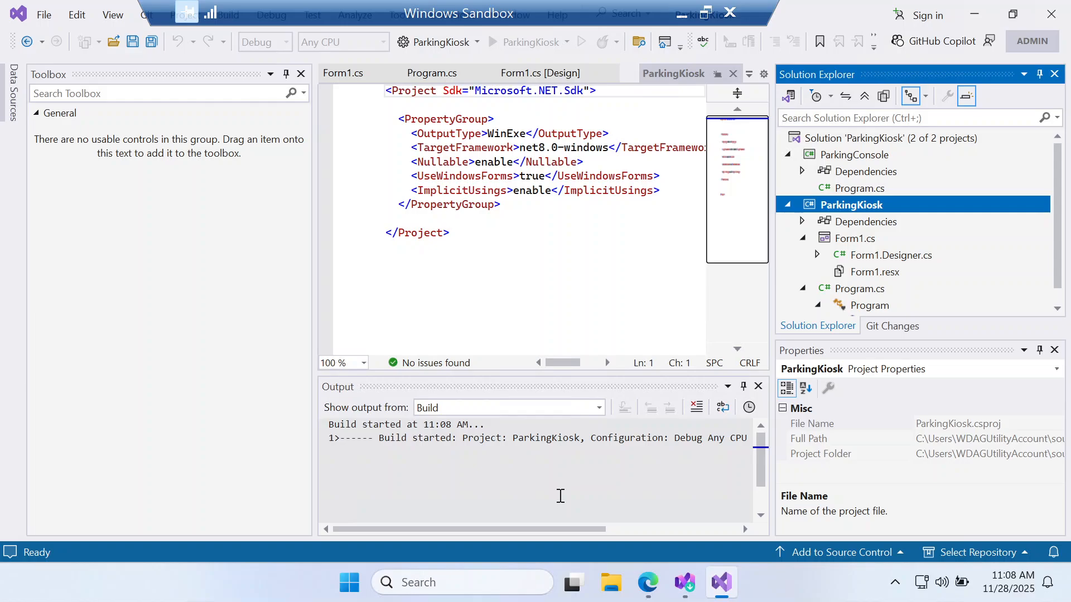
{"action": "left_click_drag", "start_coordinate": [552, 530], "coordinate": [469, 534]}
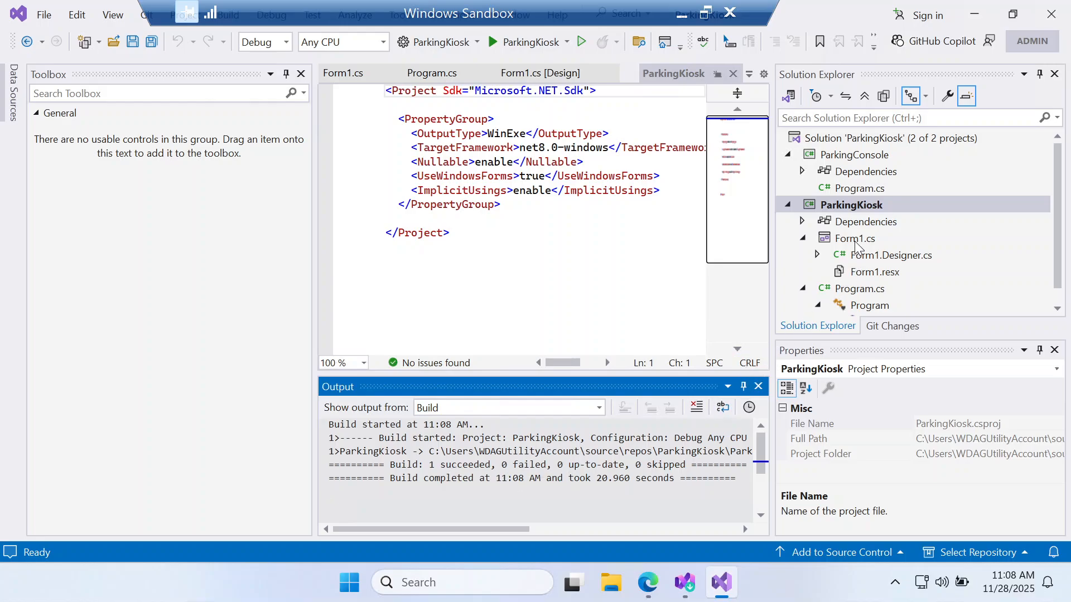
{"action": "left_click", "coordinate": [838, 206]}
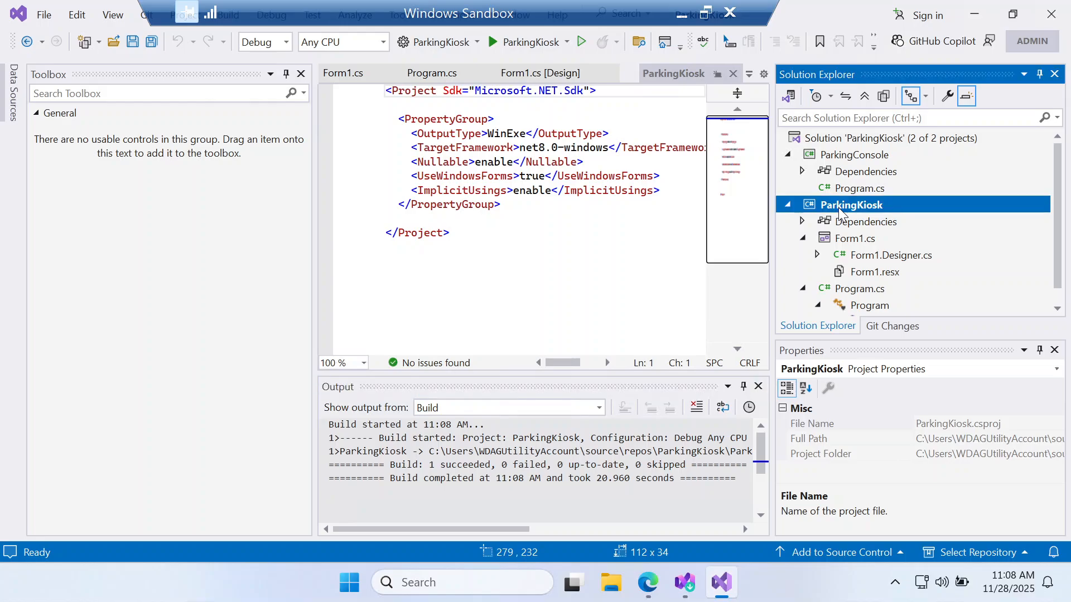
{"action": "right_click", "coordinate": [838, 206]}
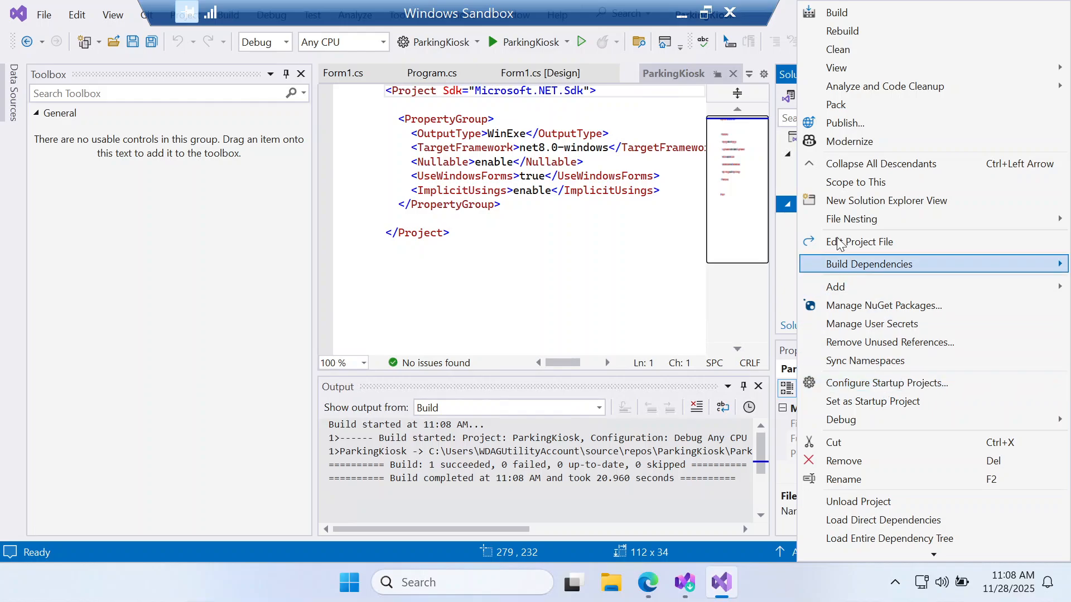
{"action": "left_click", "coordinate": [566, 290]}
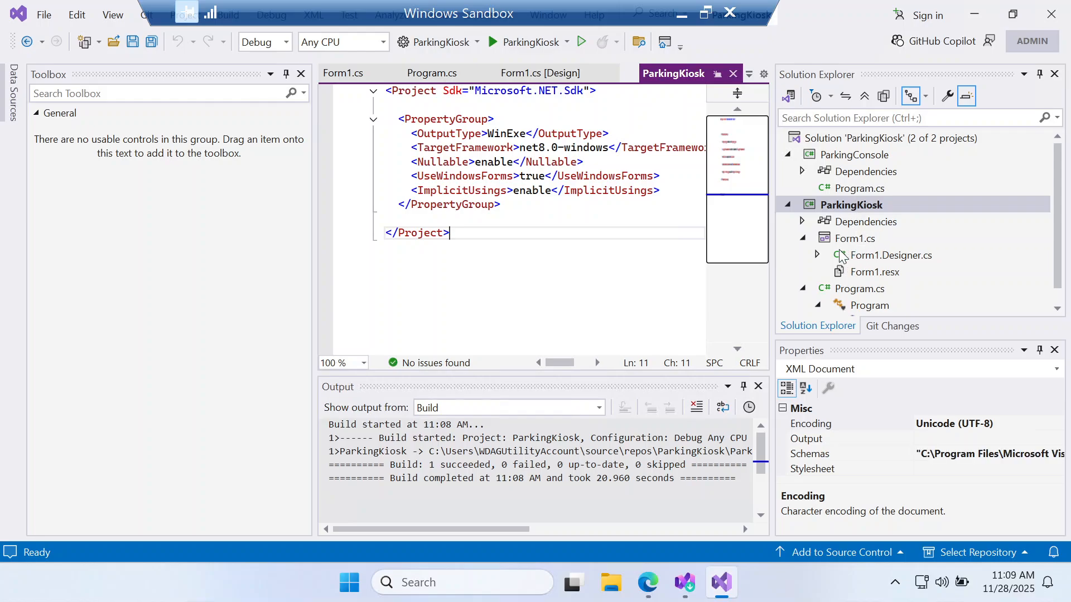
Run ParkingKiosk with debugging, trigger button1 on the running form to test its handler, and move the form toward the screen's centre
{"action": "left_click", "coordinate": [504, 49]}
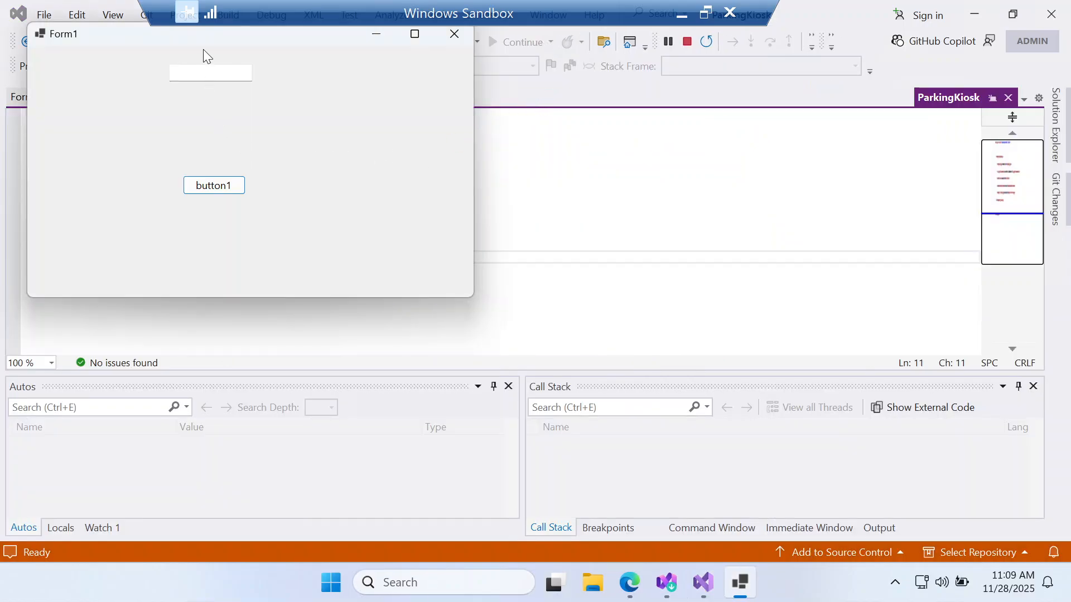
{"action": "left_click", "coordinate": [216, 182]}
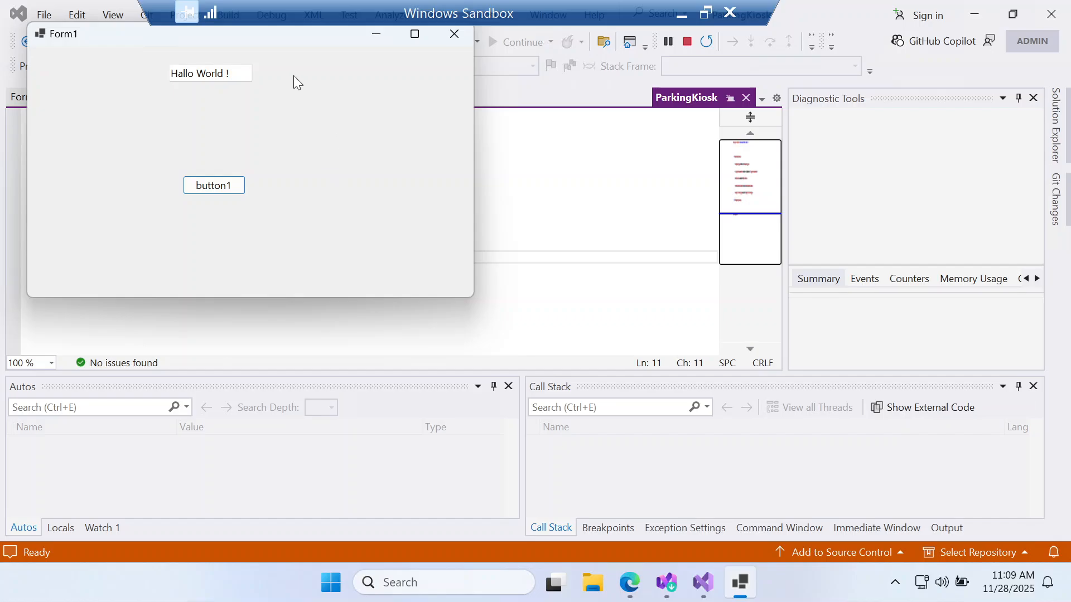
{"action": "left_click_drag", "start_coordinate": [105, 32], "coordinate": [368, 103]}
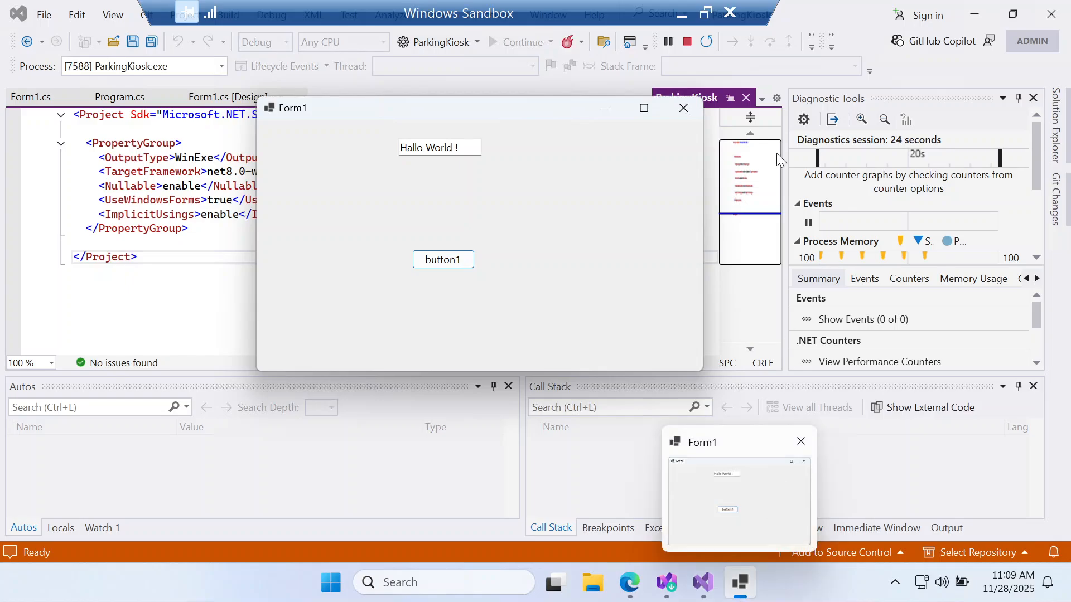
{"action": "left_click", "coordinate": [706, 12]}
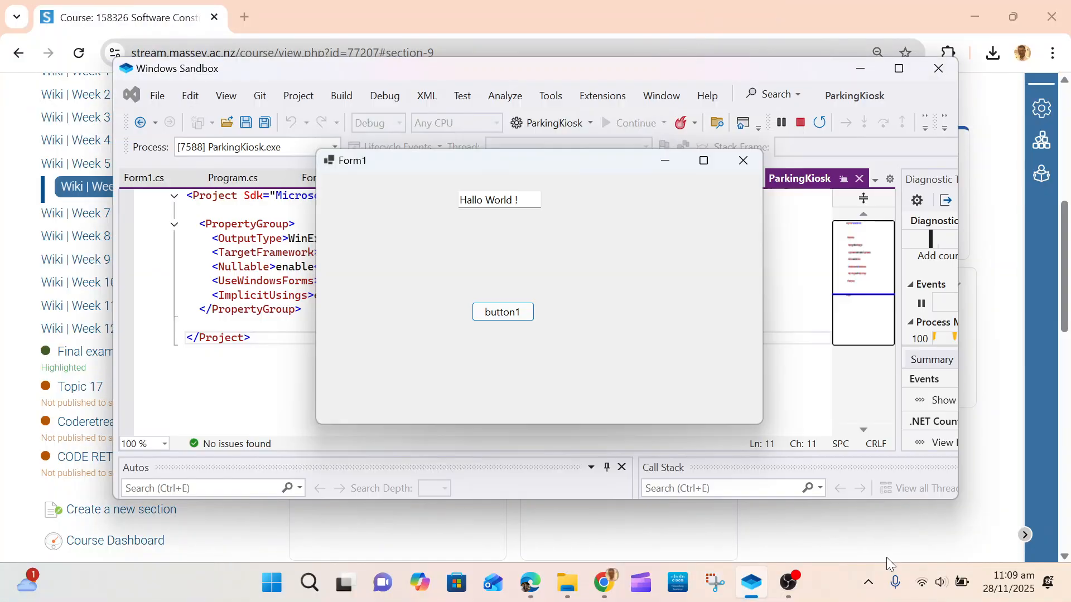
{"action": "mouse_move", "coordinate": [788, 582]}
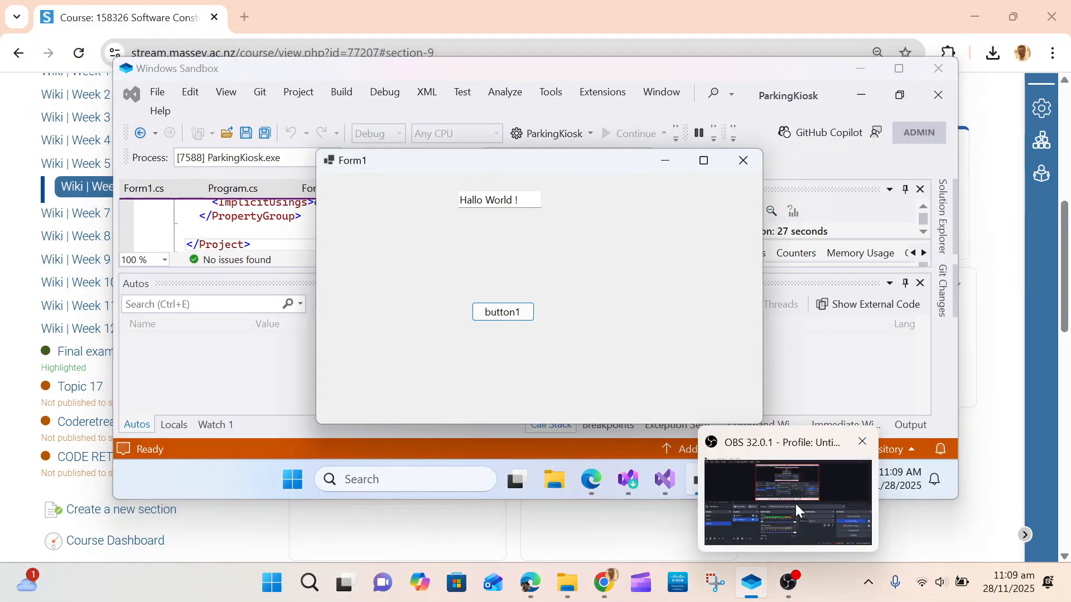